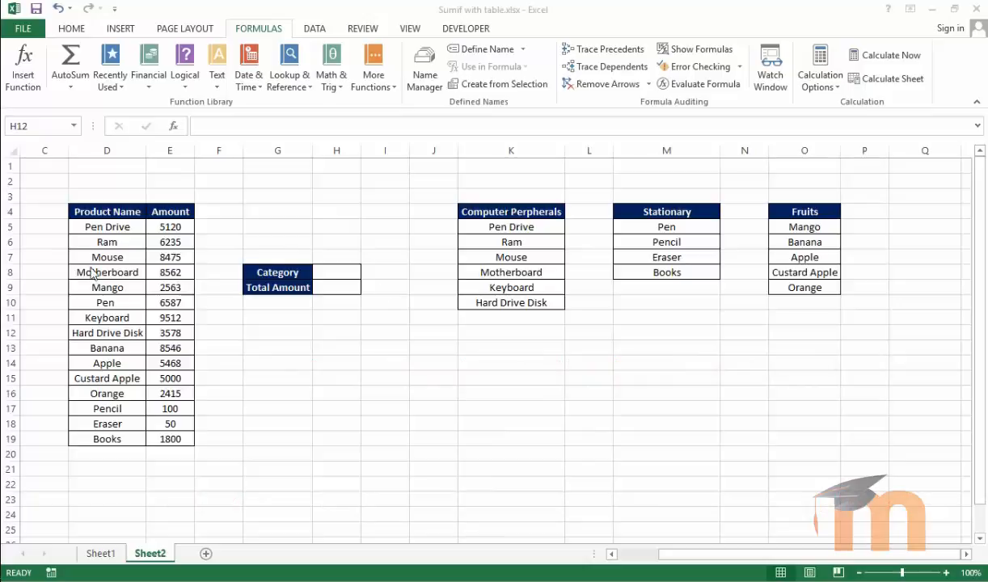
Examine the product and amount list, the three category lists and the Category and Total Amount summary cells.
left_click(93, 228)
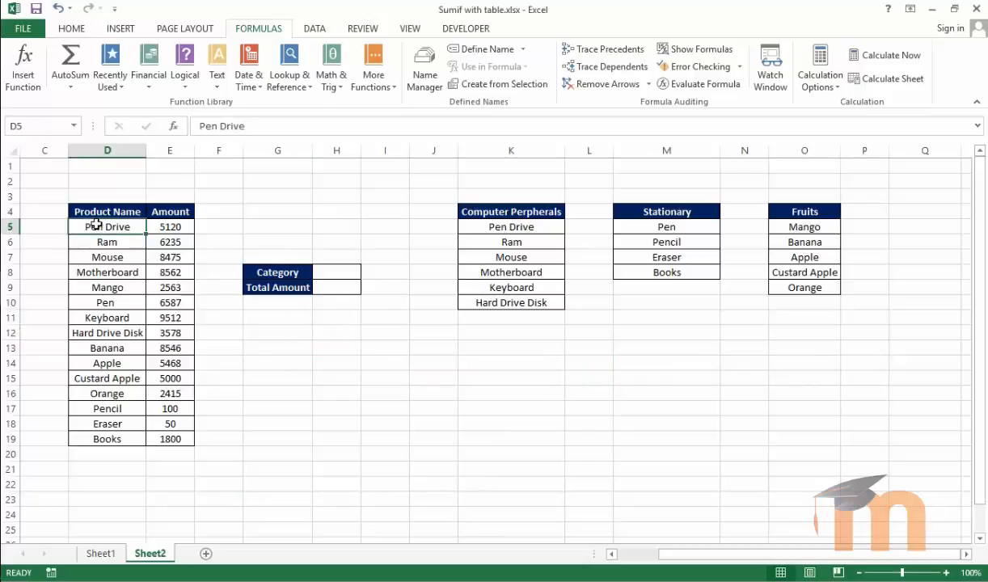
left_click_drag(110, 209, 148, 439)
left_click_drag(170, 215, 169, 437)
left_click(169, 257)
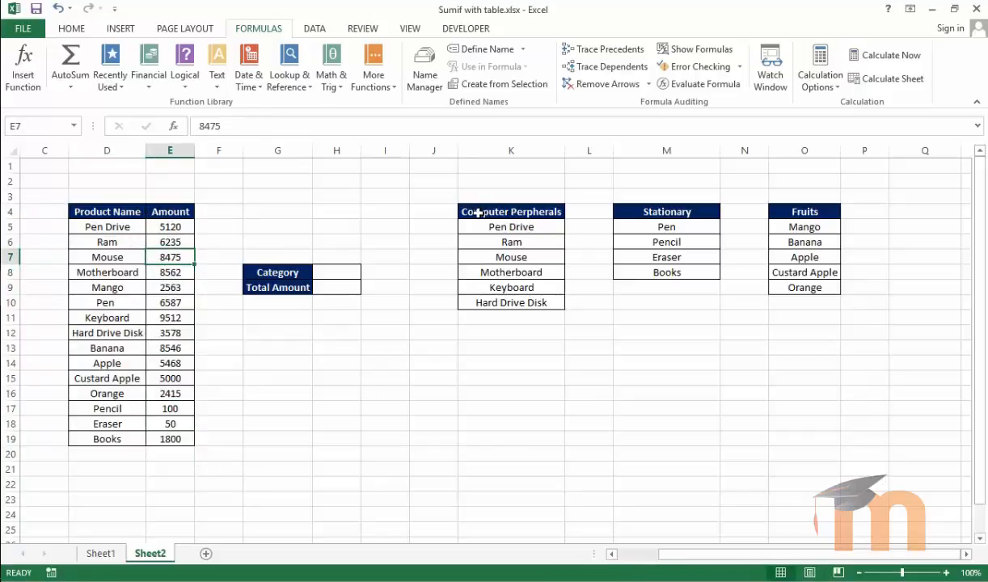
left_click(482, 212)
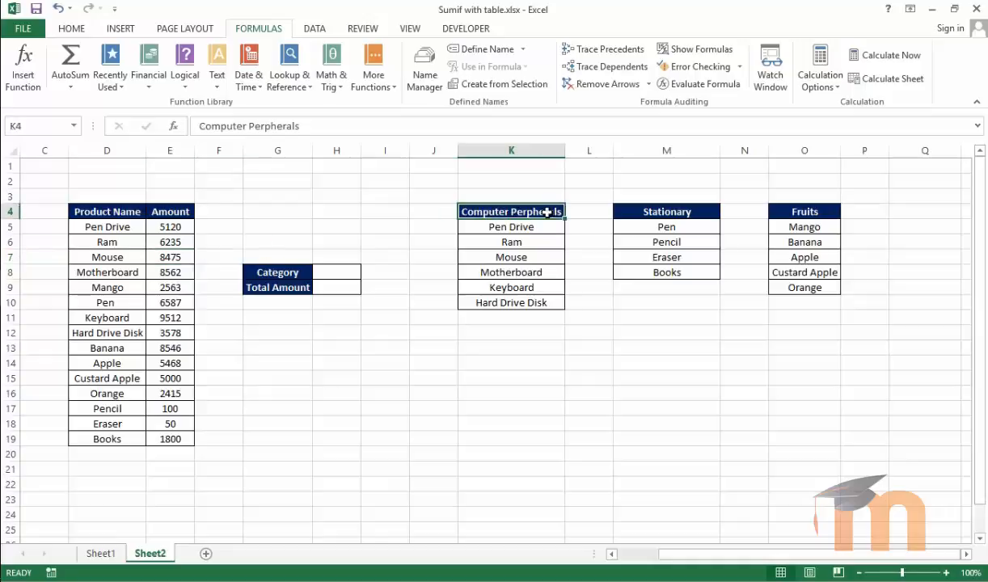
left_click(666, 212)
left_click(777, 211)
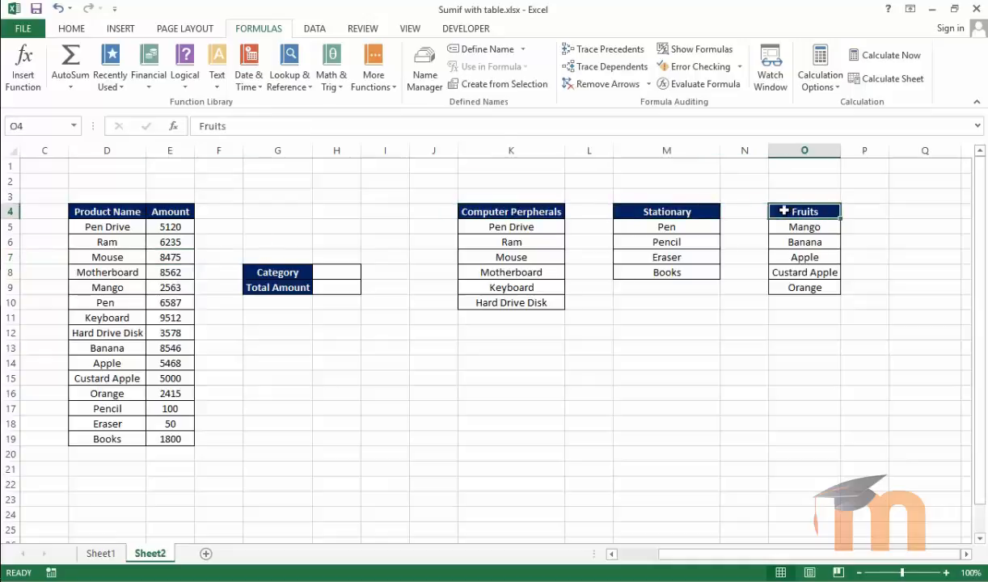
left_click_drag(500, 228, 498, 299)
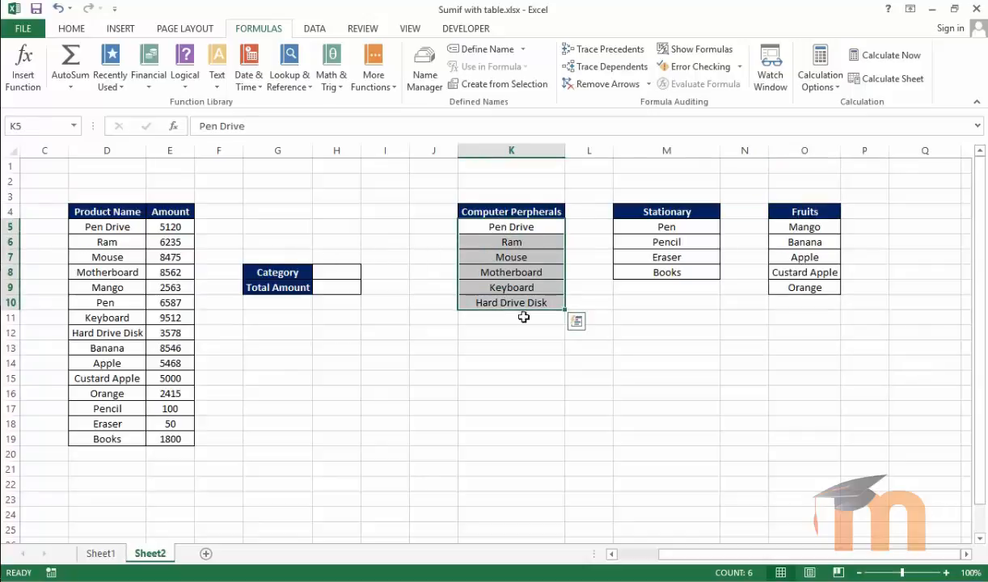
left_click(116, 226)
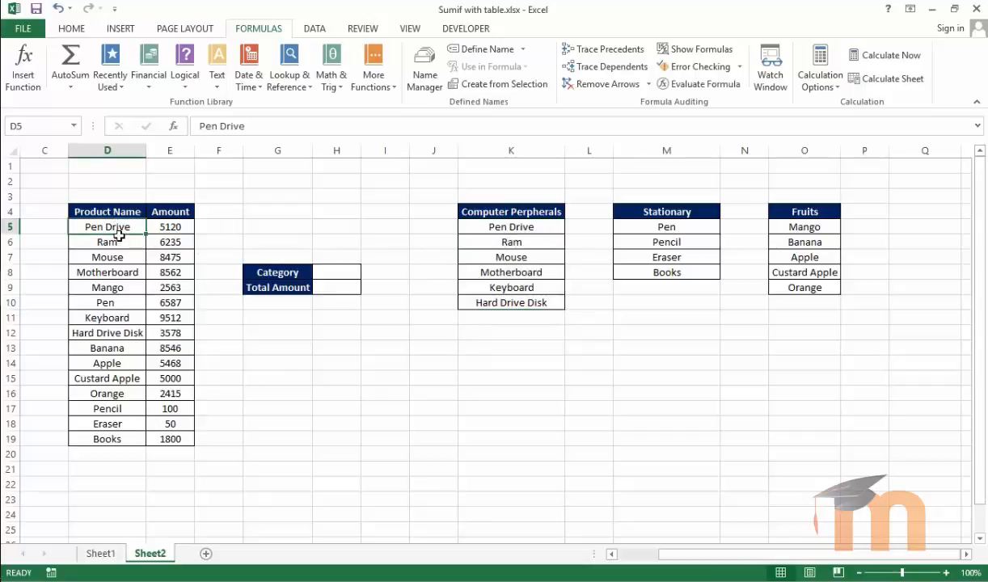
left_click(171, 227)
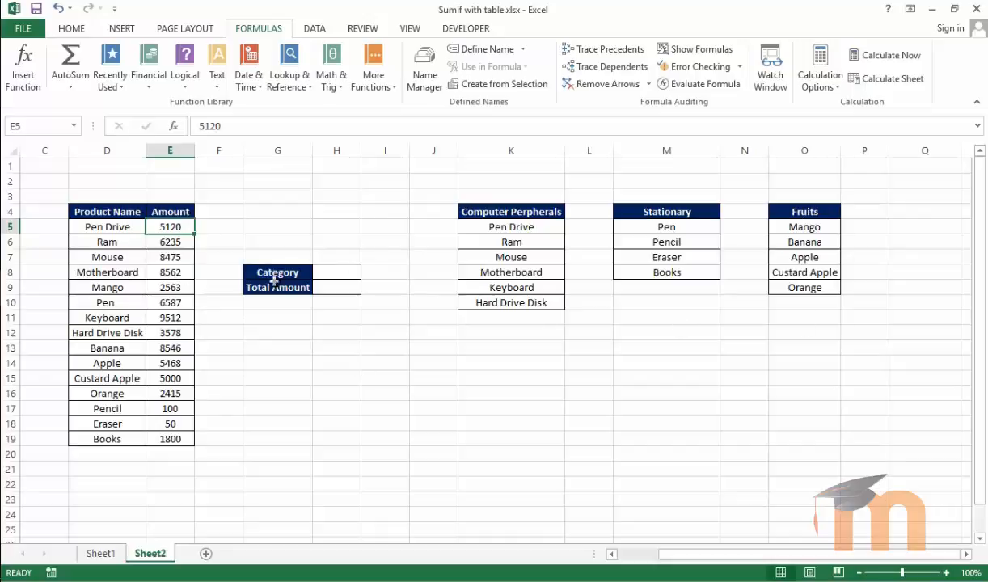
left_click(498, 214)
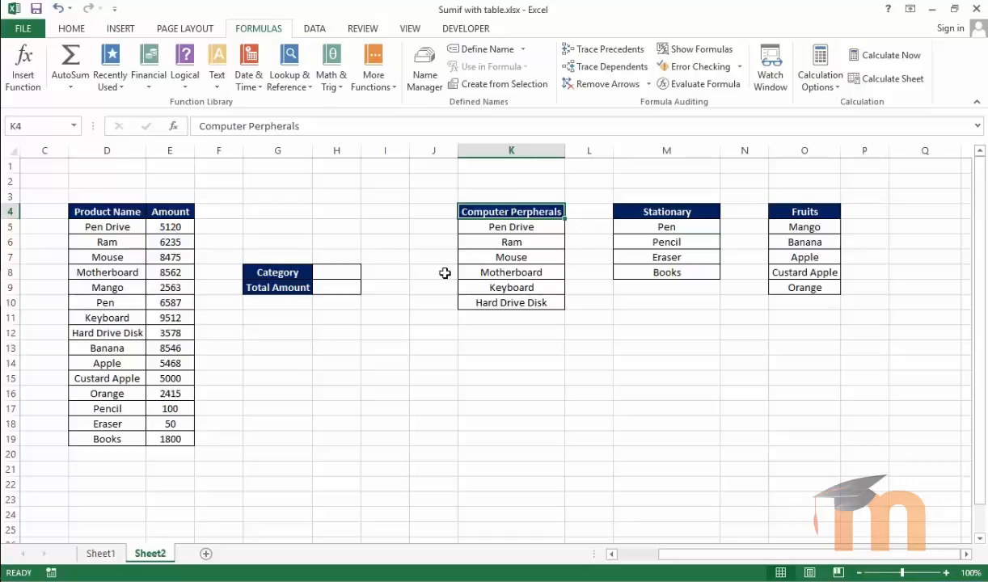
left_click(342, 288)
left_click(319, 377)
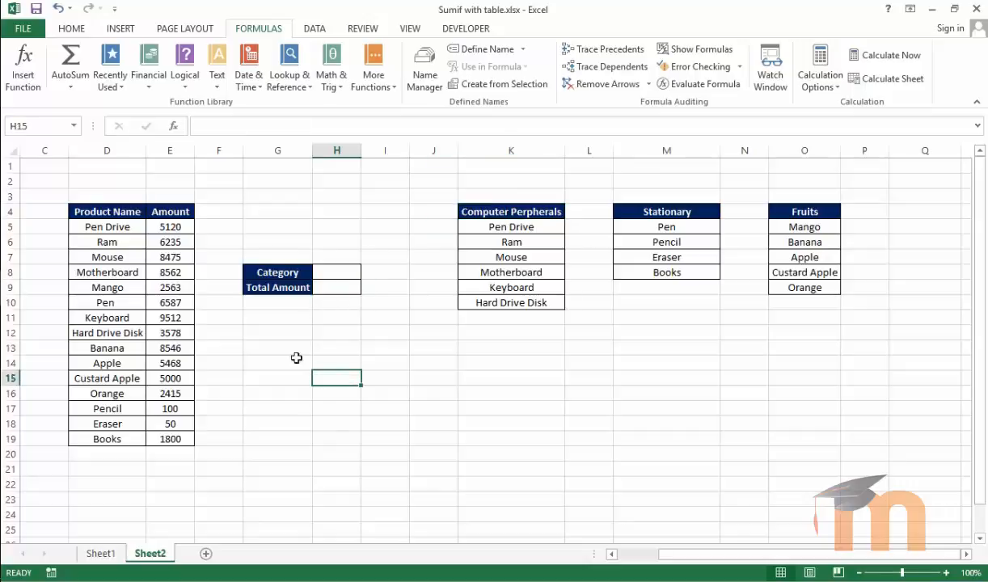
Convert the product and amount range D4:E19 into a table with headers.
left_click(94, 211)
left_click_drag(94, 211, 170, 439)
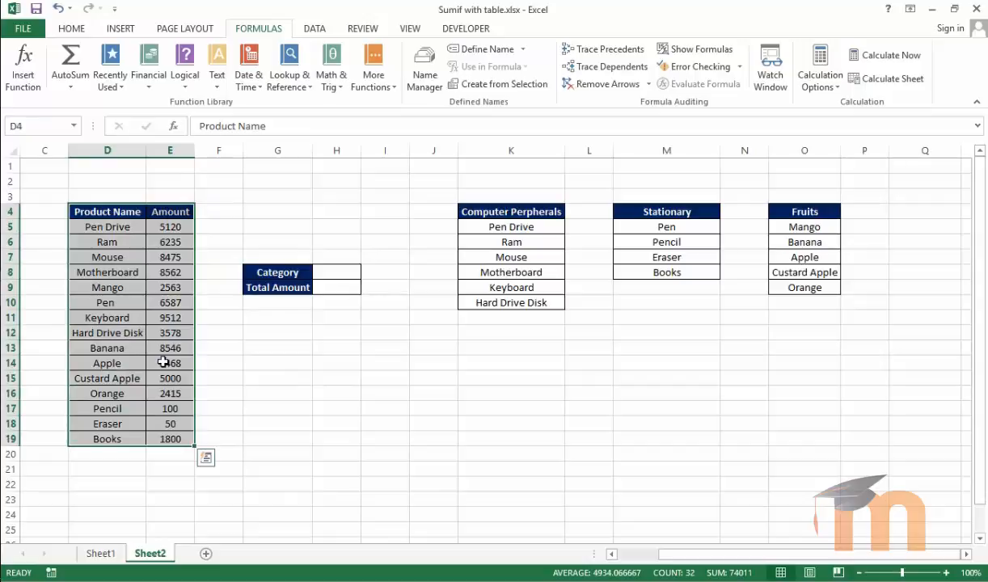
key("ctrl+t")
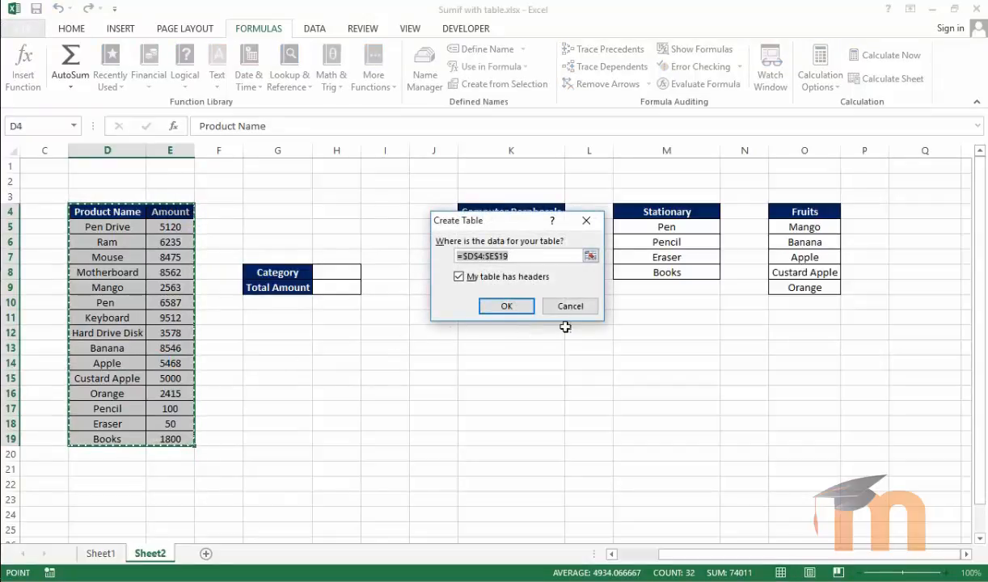
left_click(571, 307)
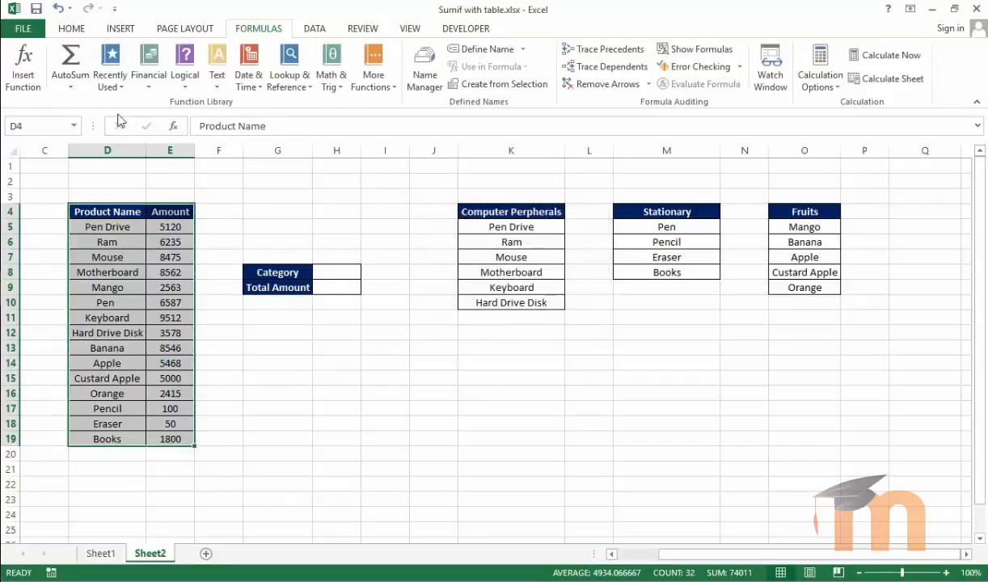
left_click(120, 31)
left_click(130, 68)
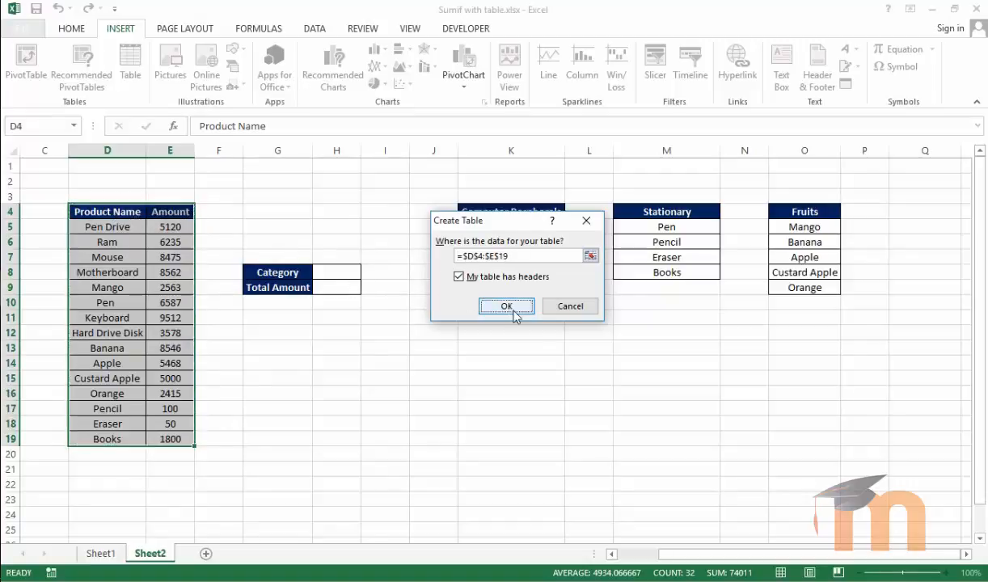
left_click(508, 307)
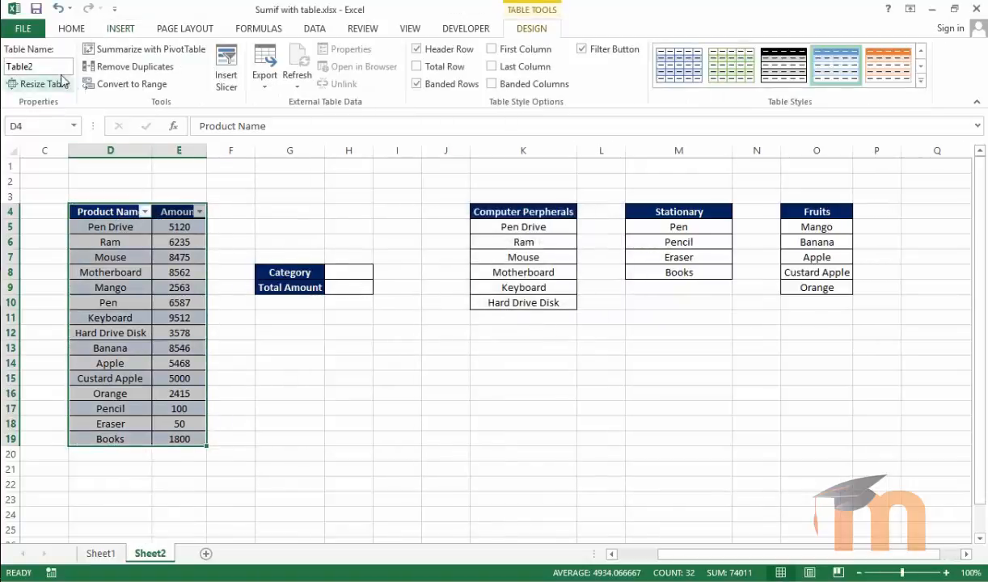
Rename the product table as MyDataList.
left_click(24, 71)
left_click_drag(24, 70, 4, 66)
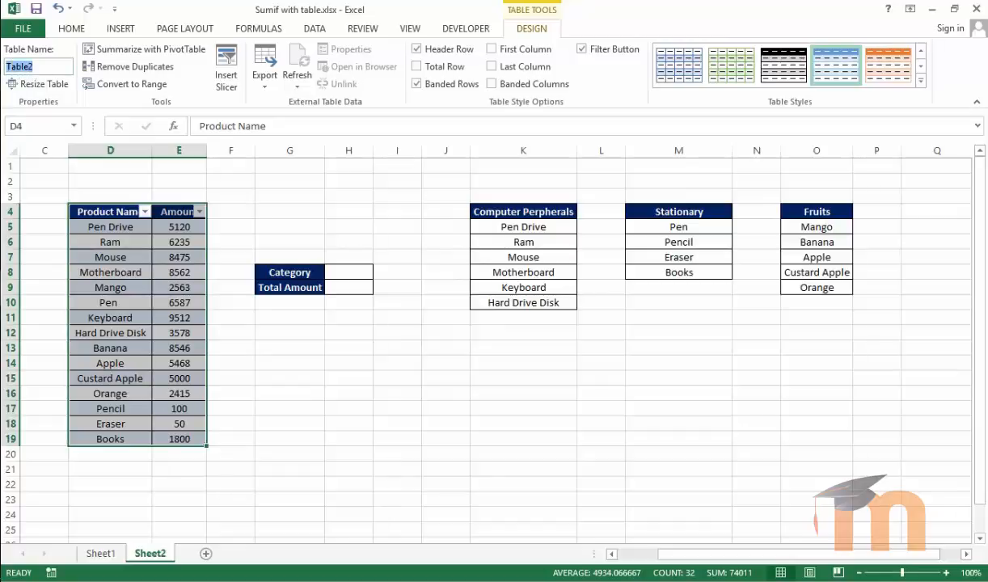
type("My")
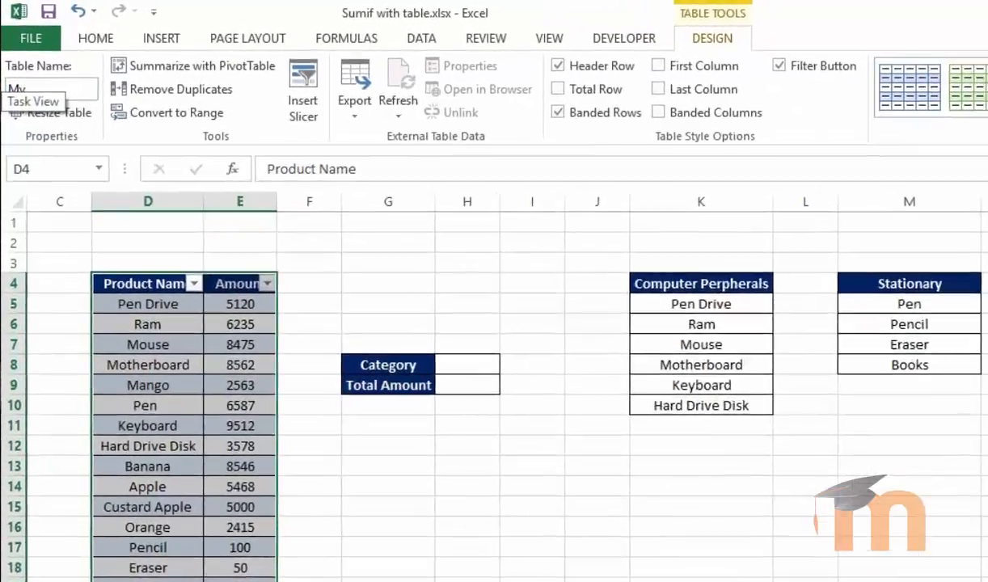
type("Da")
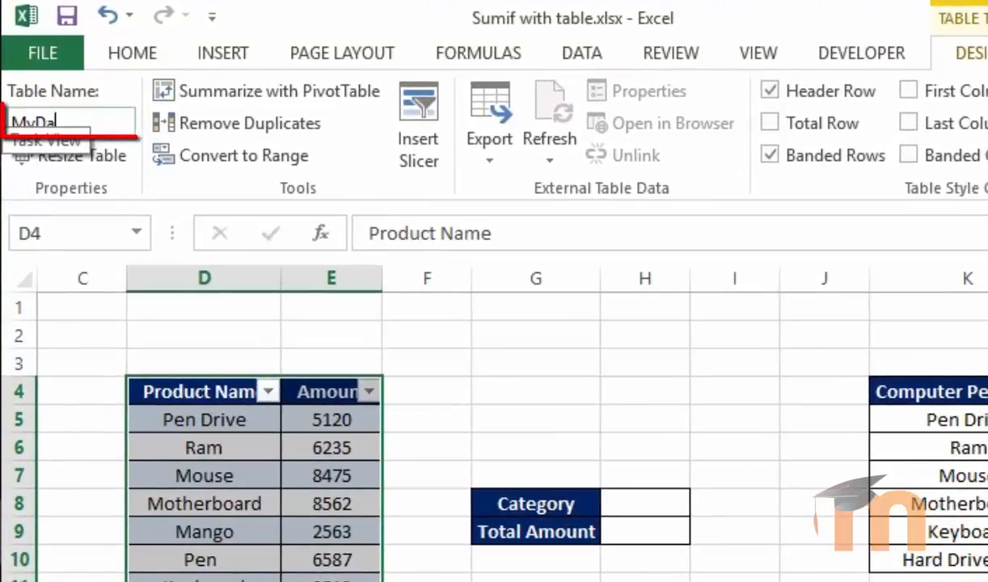
type("taLis")
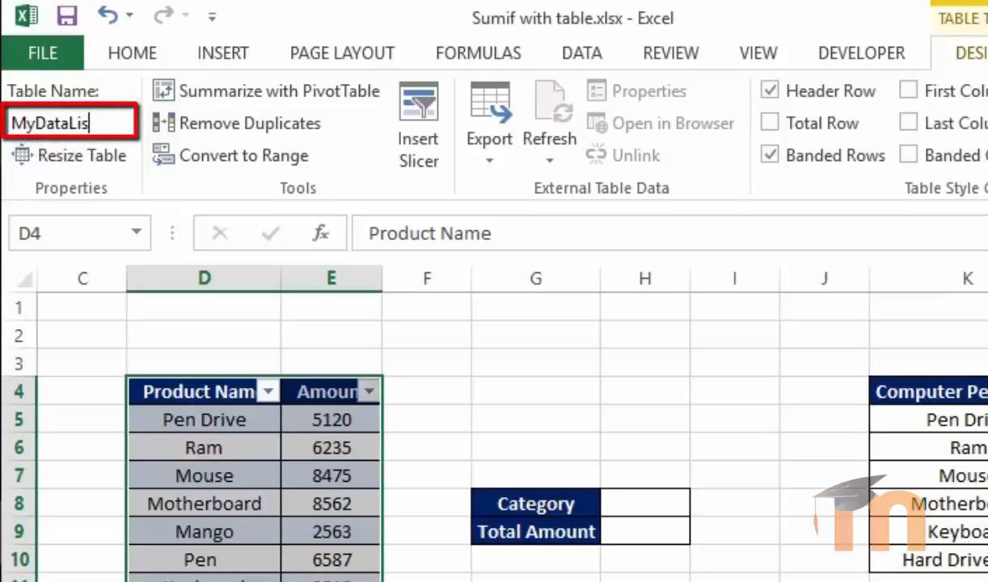
type("t")
left_click(481, 459)
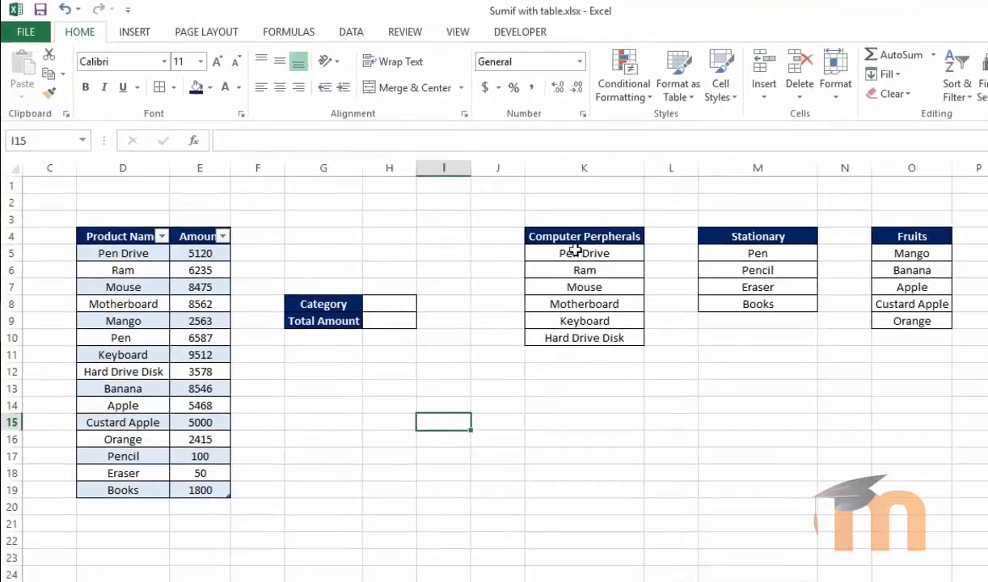
Define the name Computer_Peripherals for the computer items in K5:K10, using an underscore instead of a space.
left_click_drag(574, 250, 578, 337)
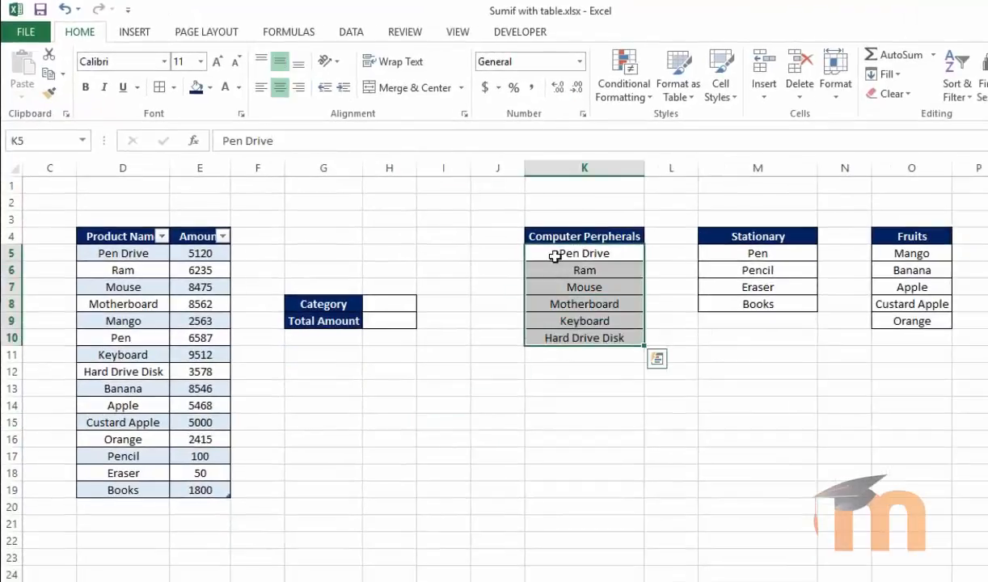
left_click(17, 140)
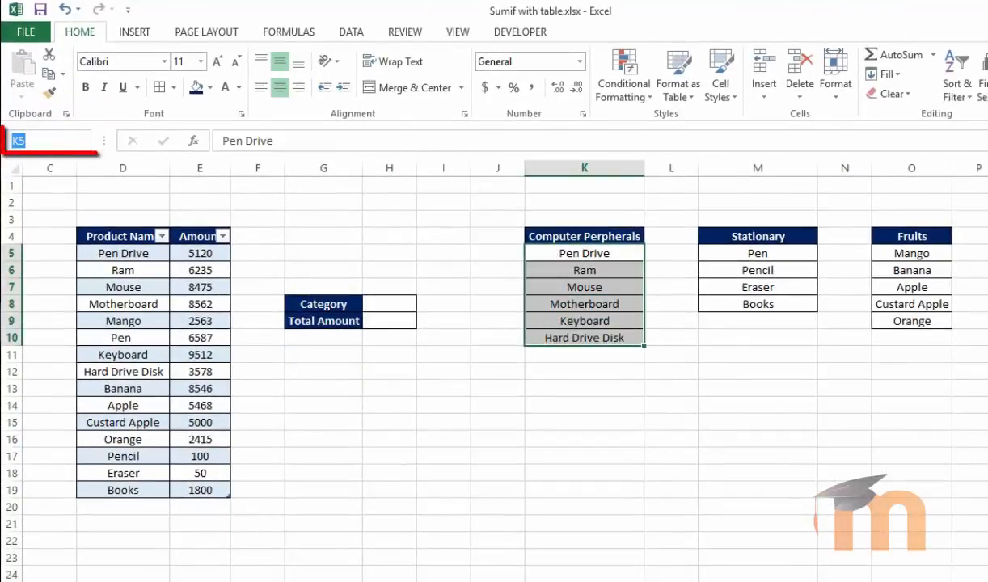
type("Computer")
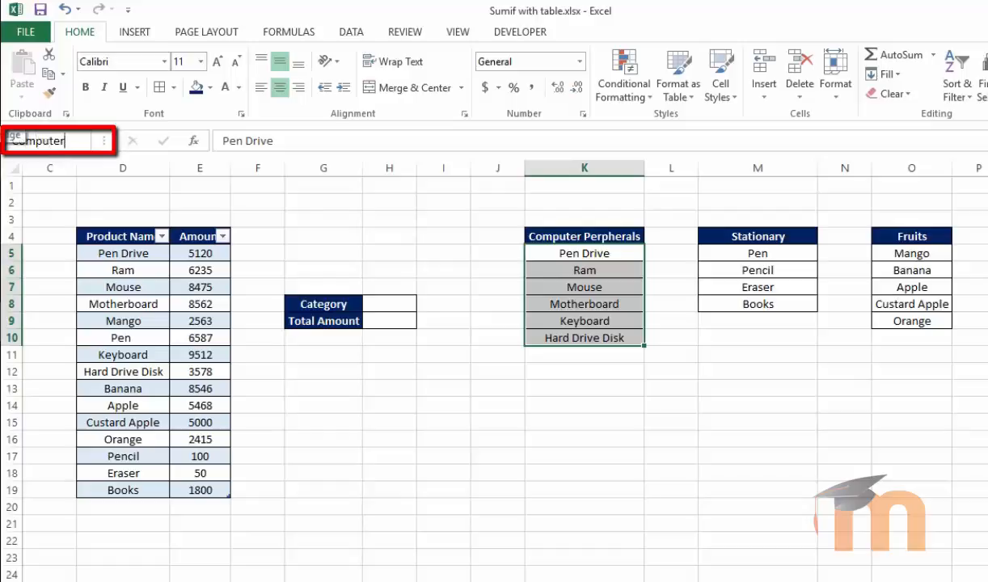
type(" Per")
key("BackSpace")
key("BackSpace")
key("BackSpace")
key("BackSpace")
type("_Perip")
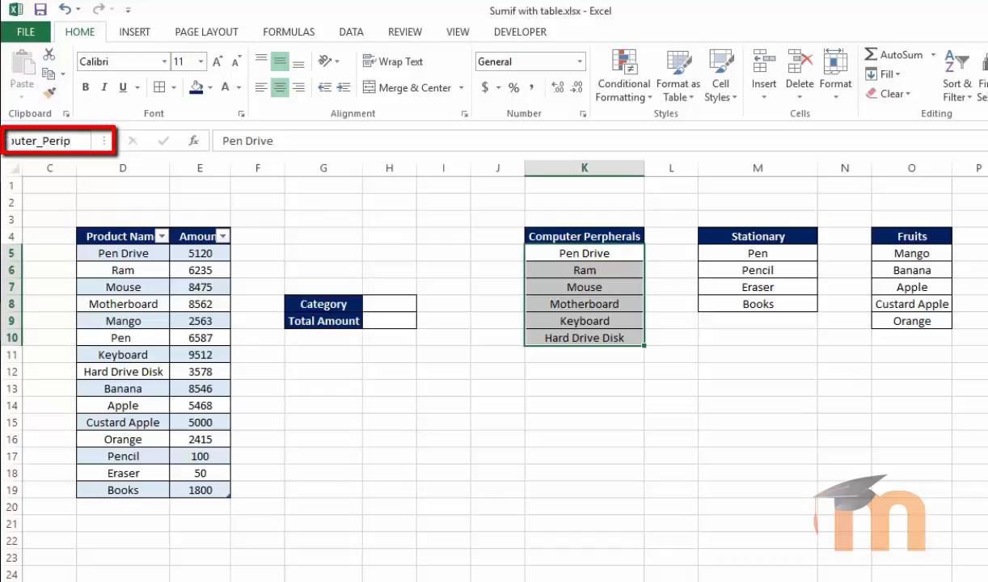
type("herals")
key("Return")
left_click(661, 356)
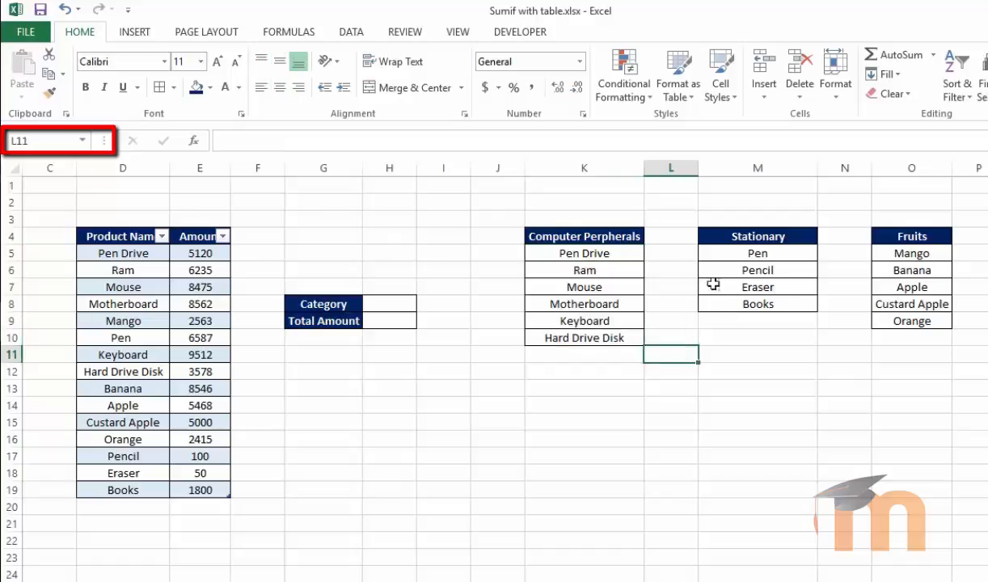
Define the name Stationary for the stationery items in M5:M8.
left_click_drag(711, 253, 792, 310)
left_click(56, 139)
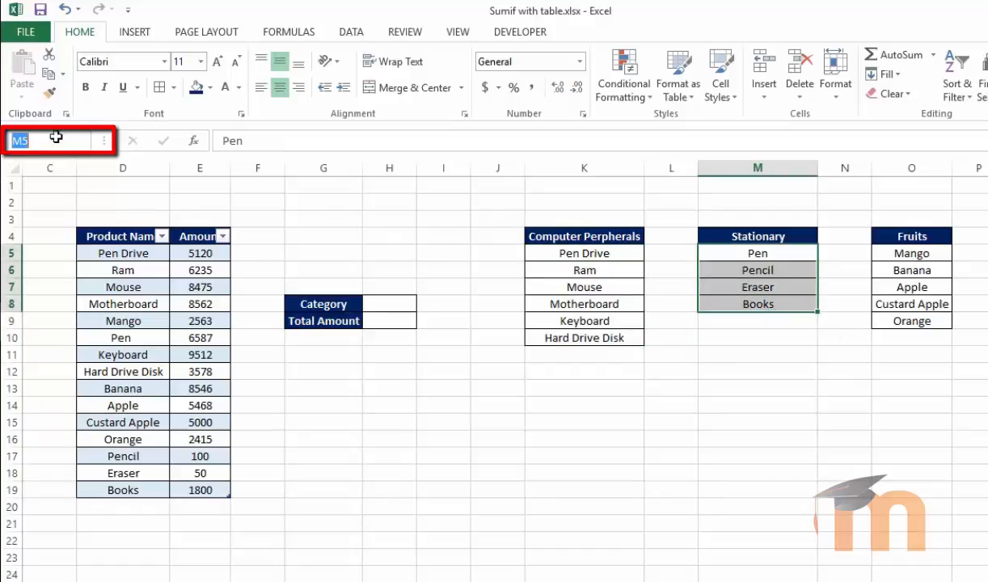
type("Stationary")
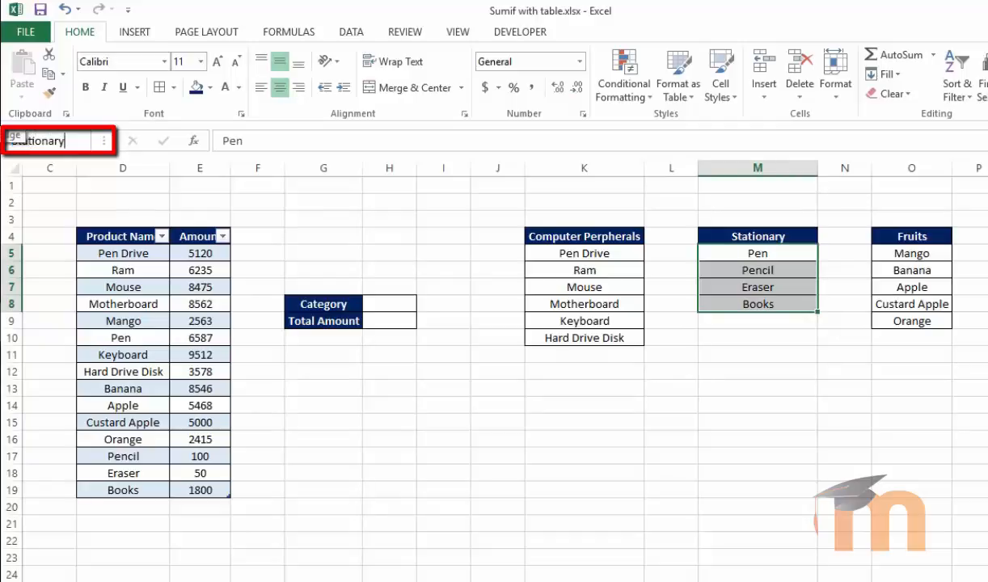
key("Return")
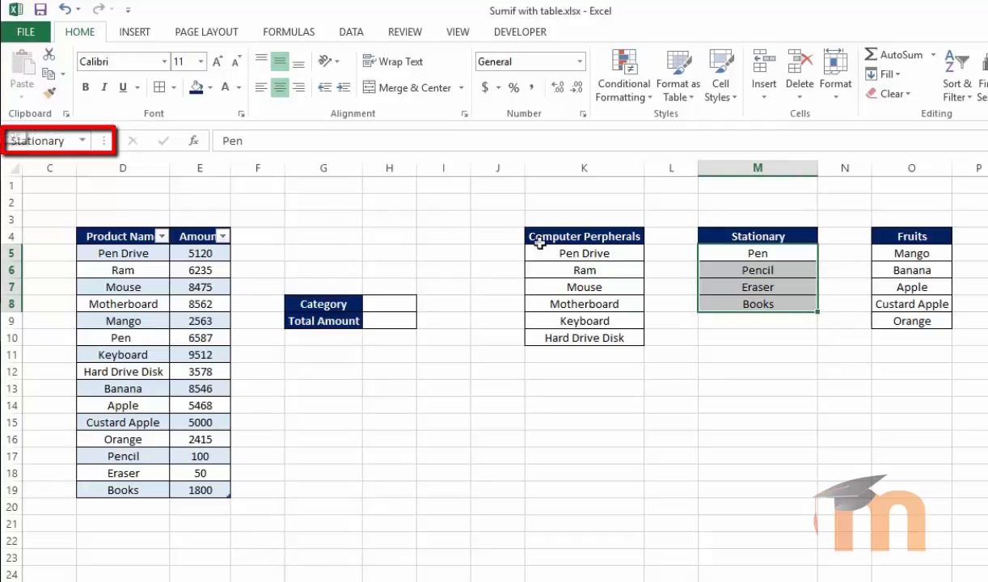
Define the name Fruits for the fruit items in O5:O9.
left_click_drag(881, 256, 898, 322)
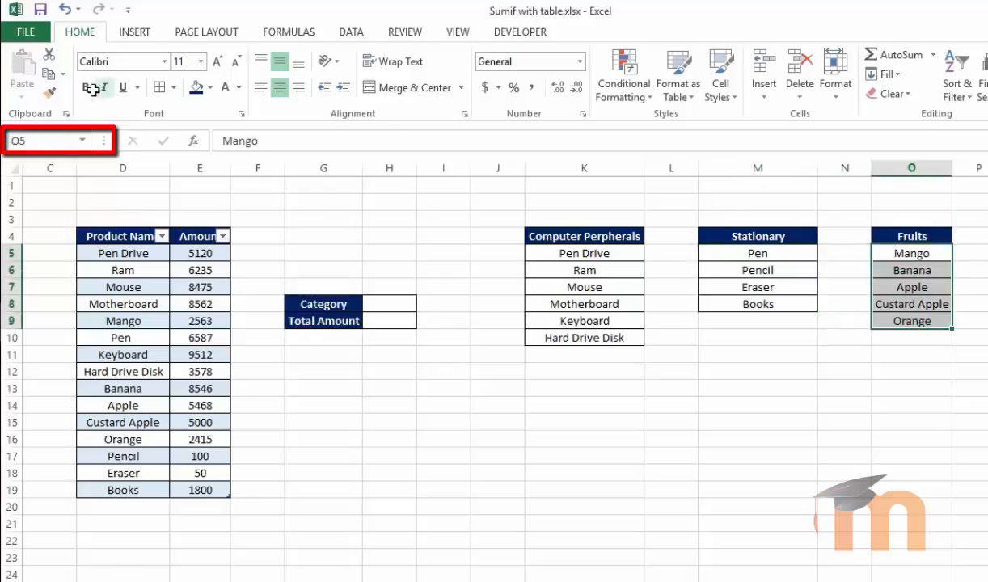
left_click(46, 141)
type("Fruit")
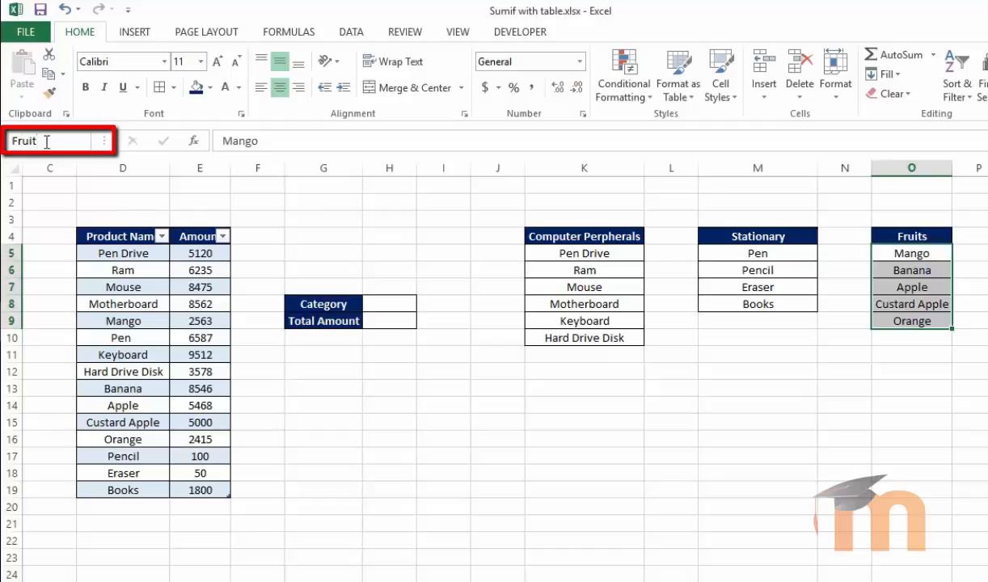
type("s")
key("Return")
left_click(585, 490)
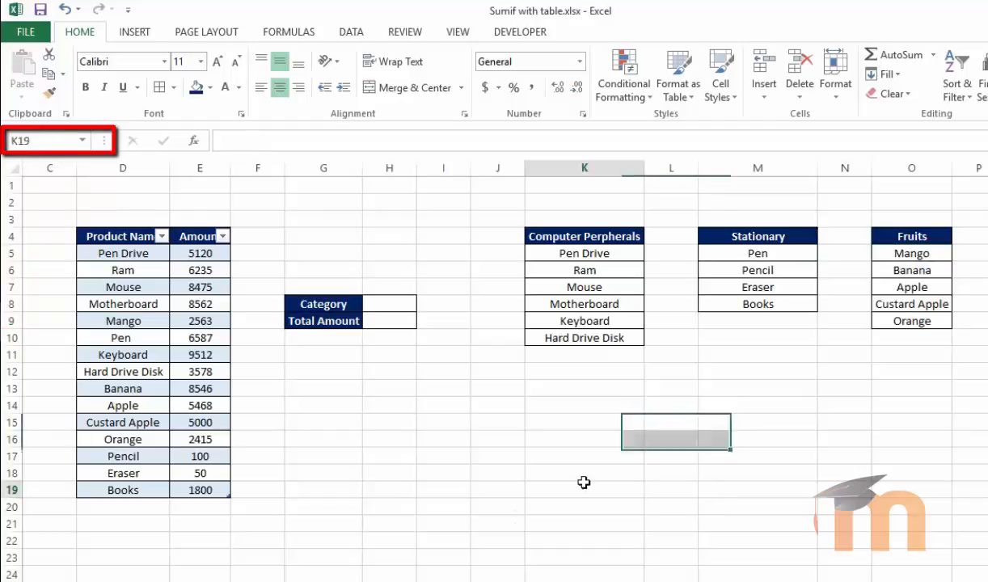
Enter the heading Categories in K14 and list Computer_Perpherals, Stationary and Fruits below it in K15:K17.
left_click(564, 407)
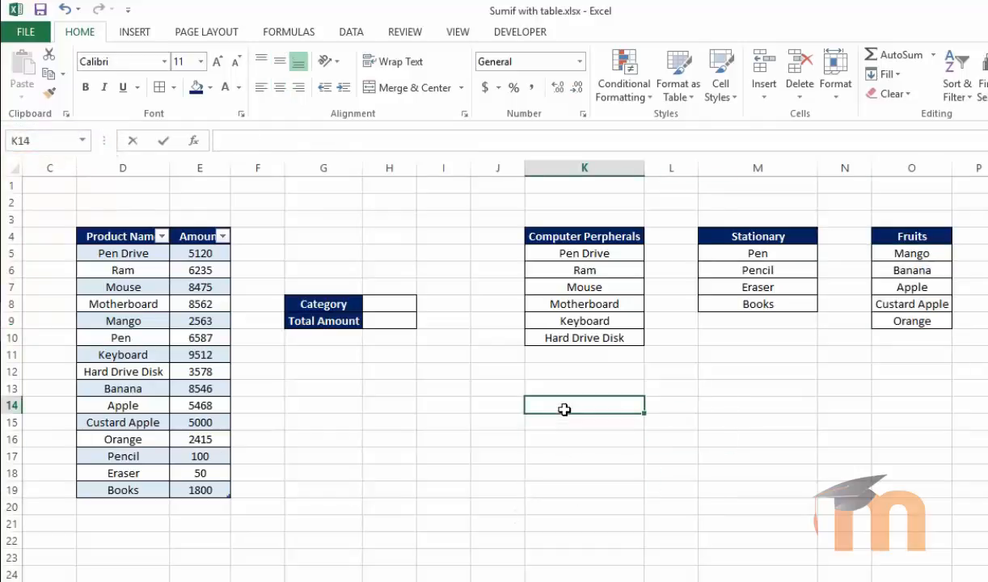
type("Categories")
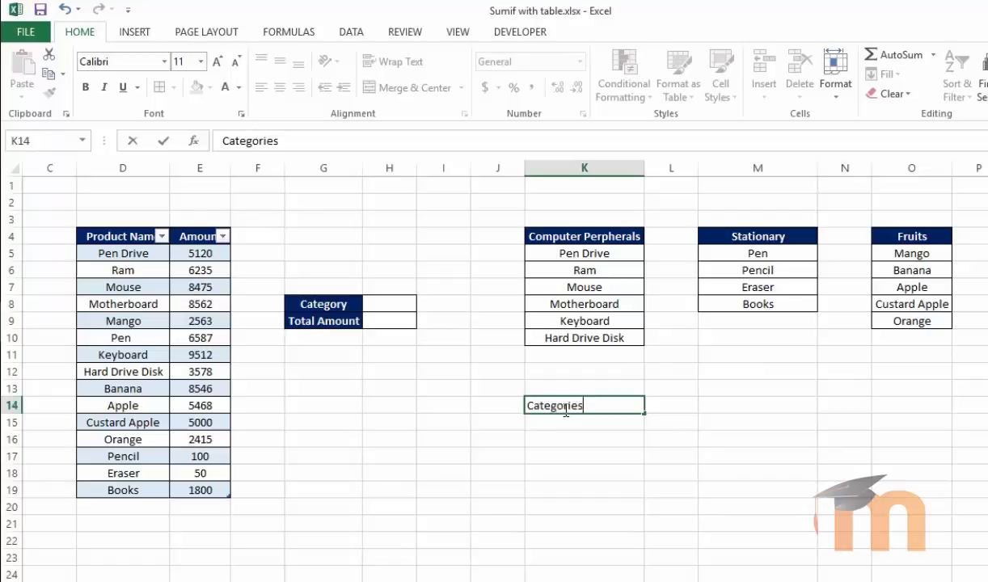
key("Return")
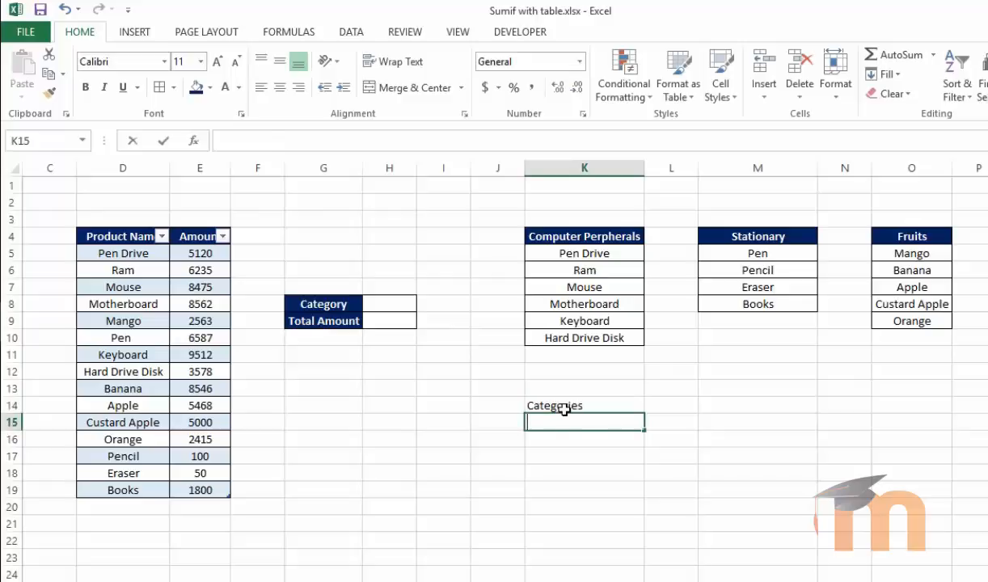
type("Com")
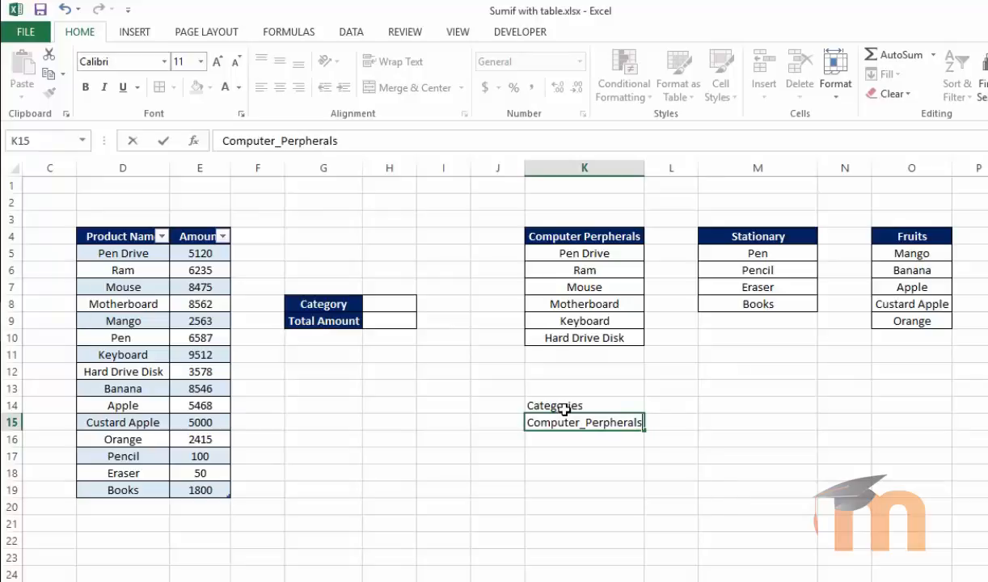
type("puter_Perpherals")
key("Return")
type("St")
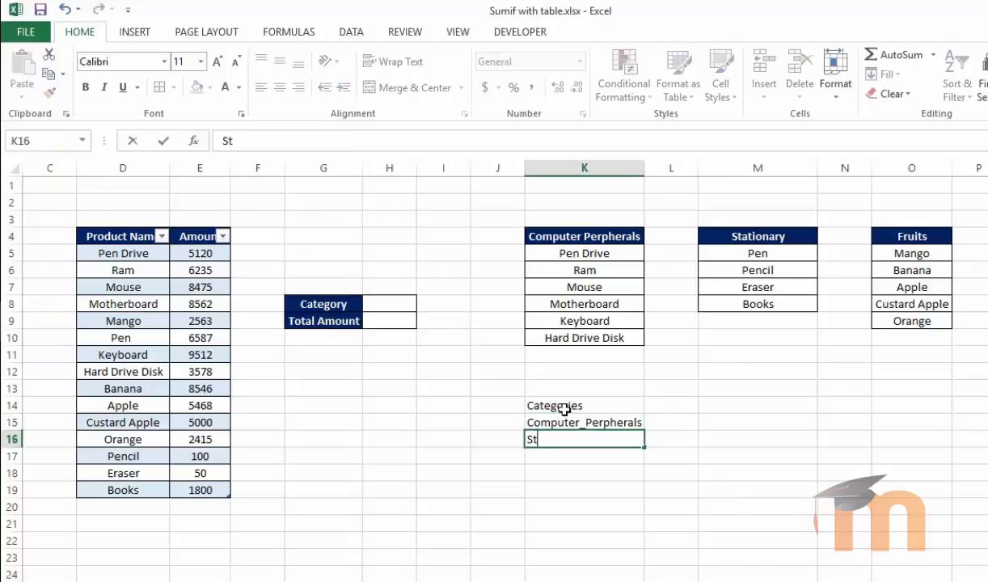
type("ationary")
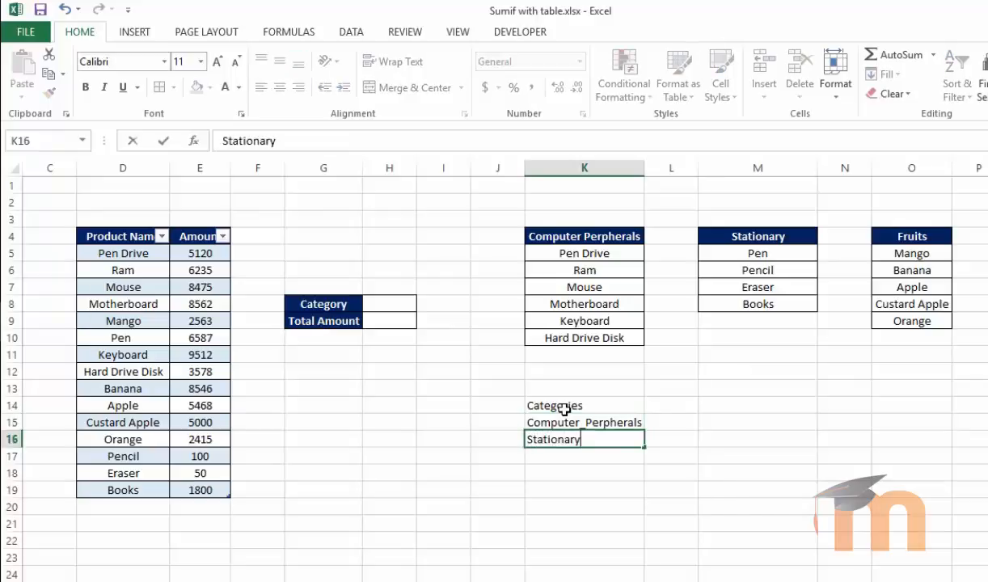
key("Return")
type("F")
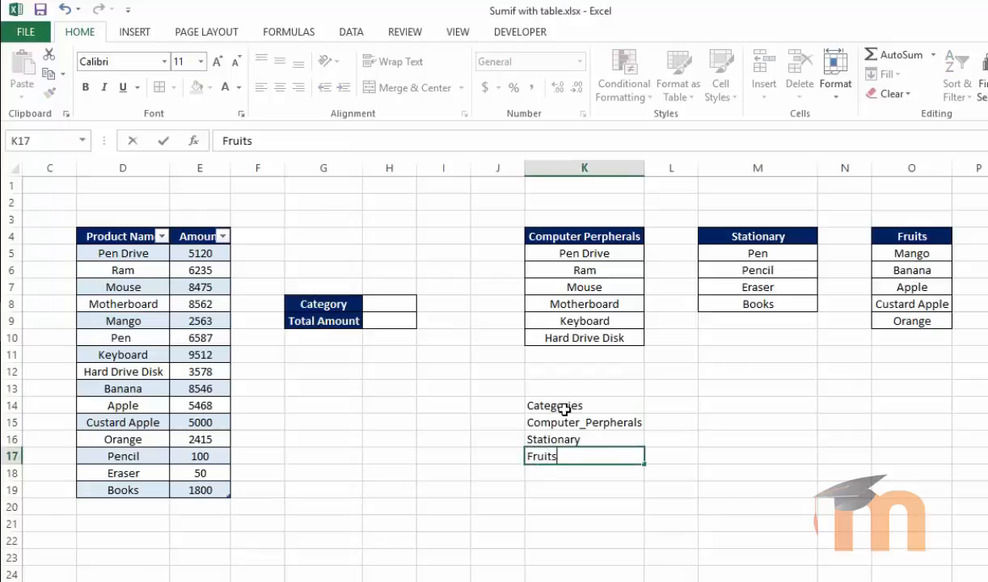
type("ruits")
key("Return")
left_click(63, 136)
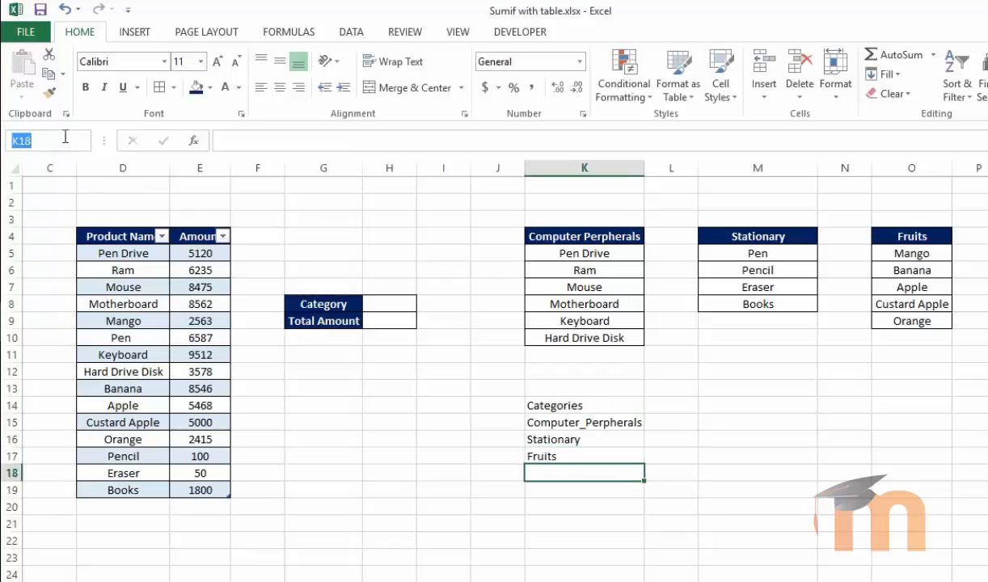
type("fruits")
key("Return")
left_click(659, 487)
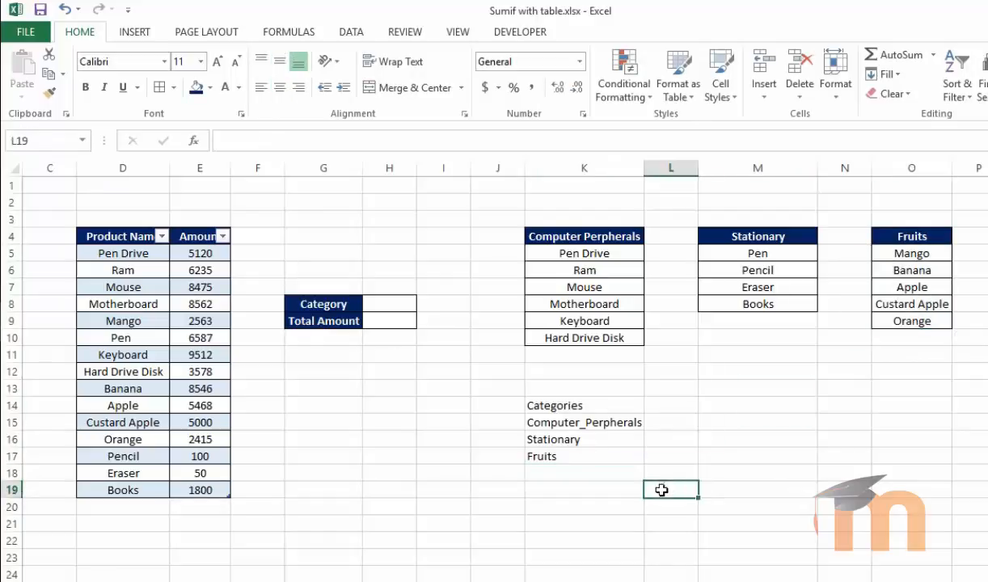
Copy the header formatting of K4 onto the Categories heading and the item formatting of K5 onto K15:K17.
left_click(550, 236)
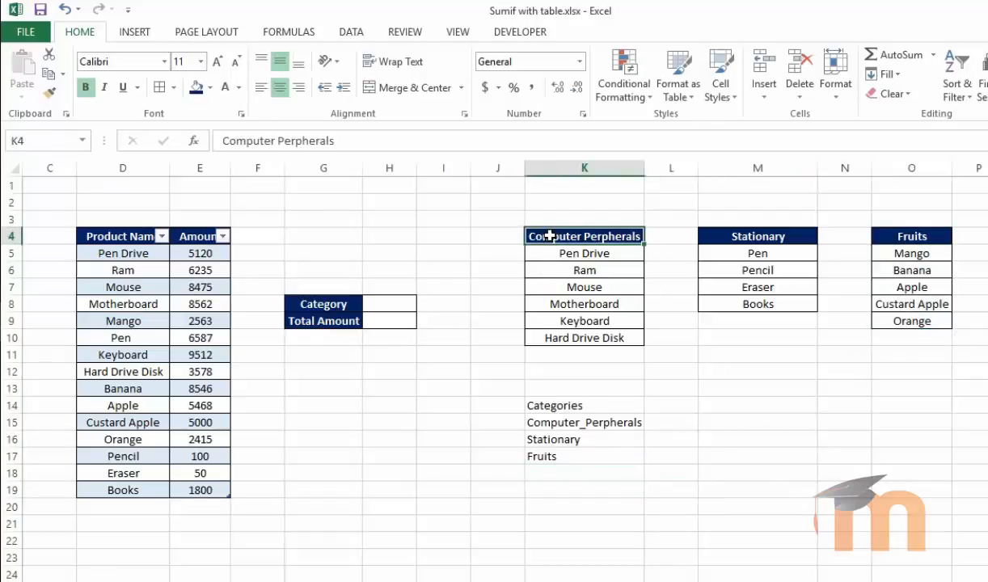
double_click(50, 93)
left_click(578, 406)
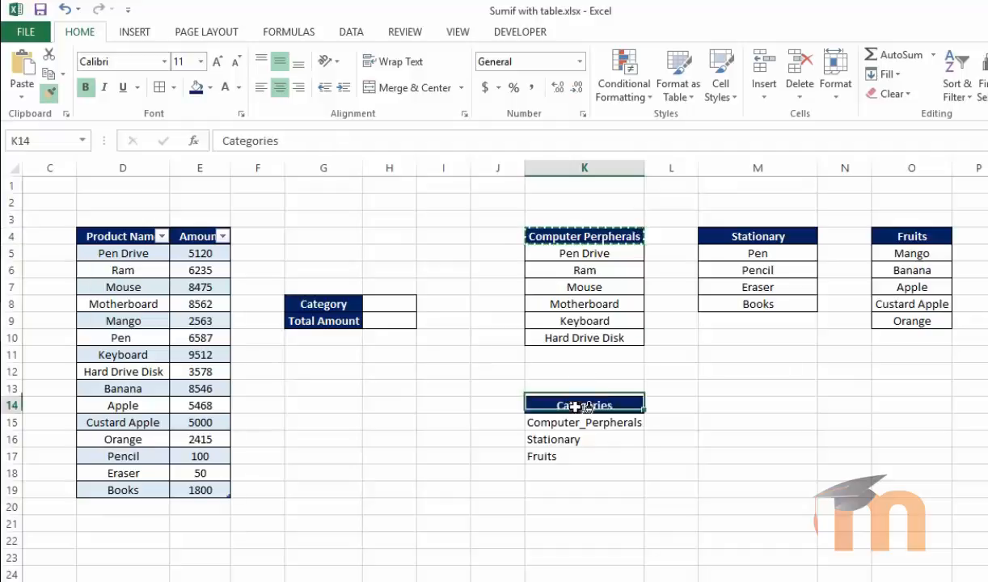
left_click(536, 253)
left_click(50, 97)
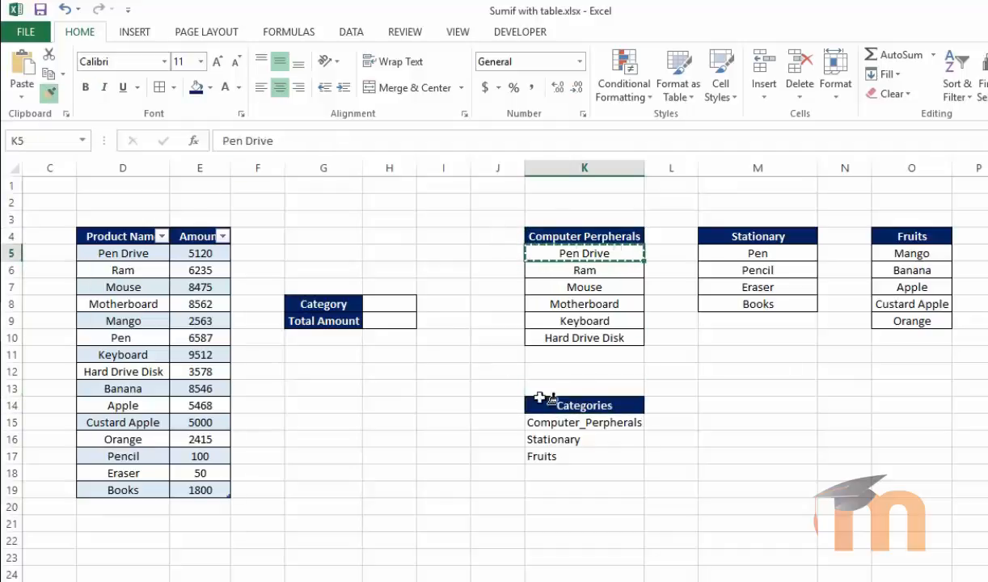
left_click_drag(540, 422, 554, 459)
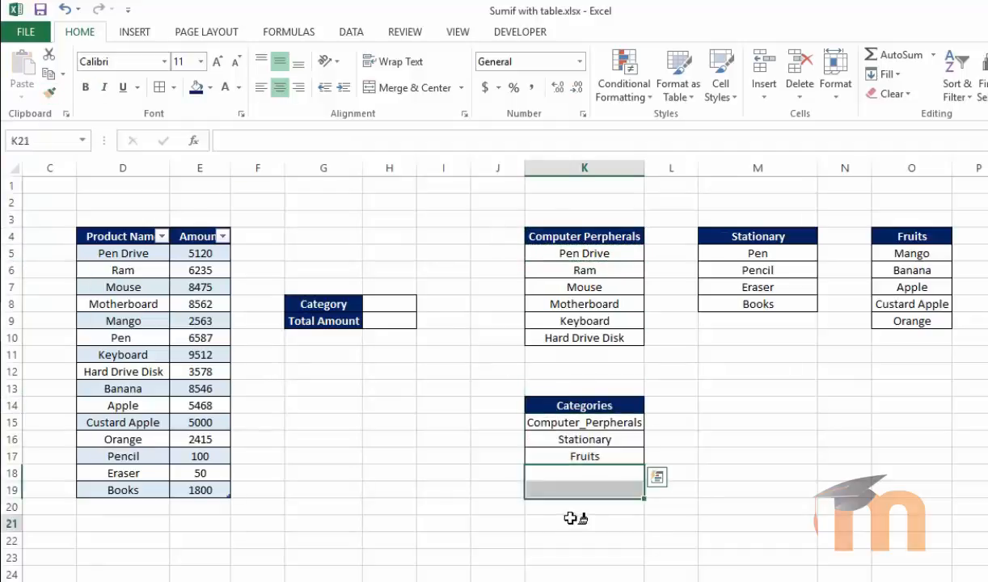
left_click(569, 518)
left_click(728, 436)
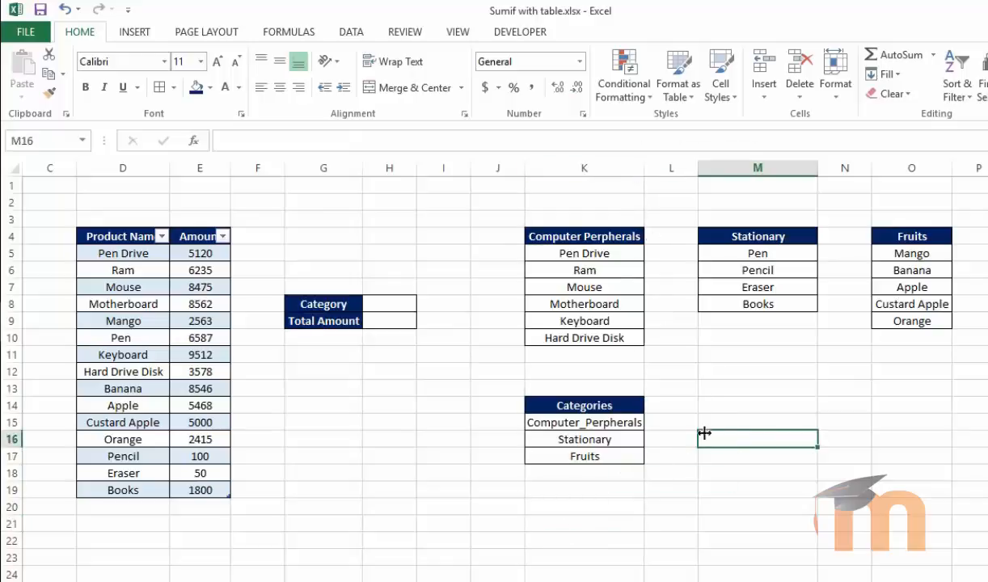
left_click(695, 509)
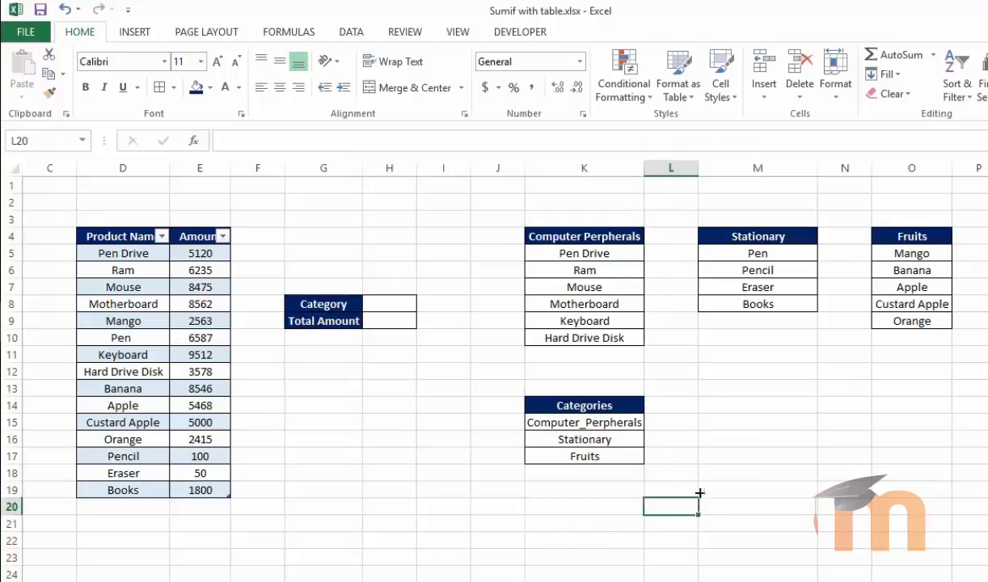
left_click(700, 370)
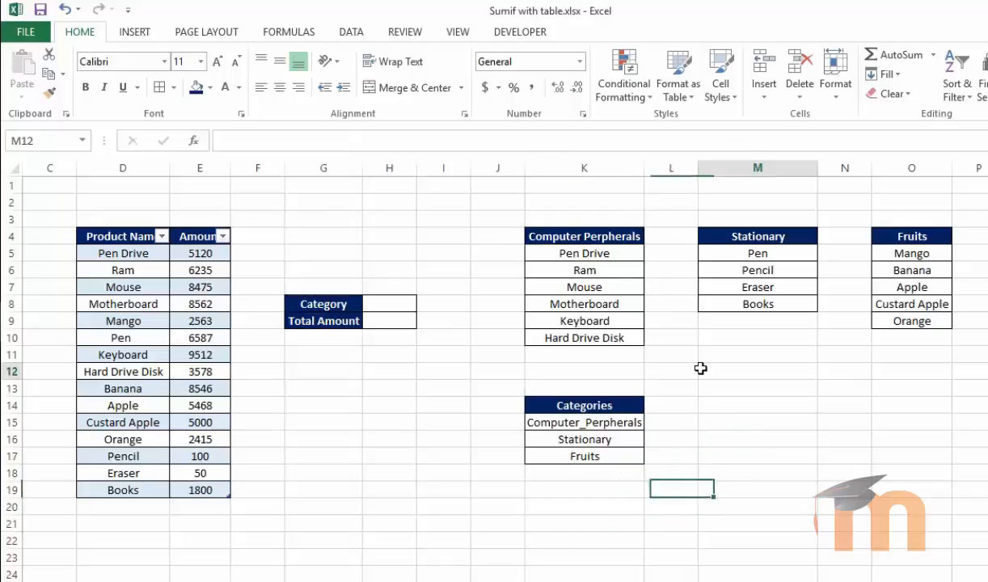
Add a List data validation to the Category cell H8 with $K$15:$K$17 as its source.
left_click(399, 301)
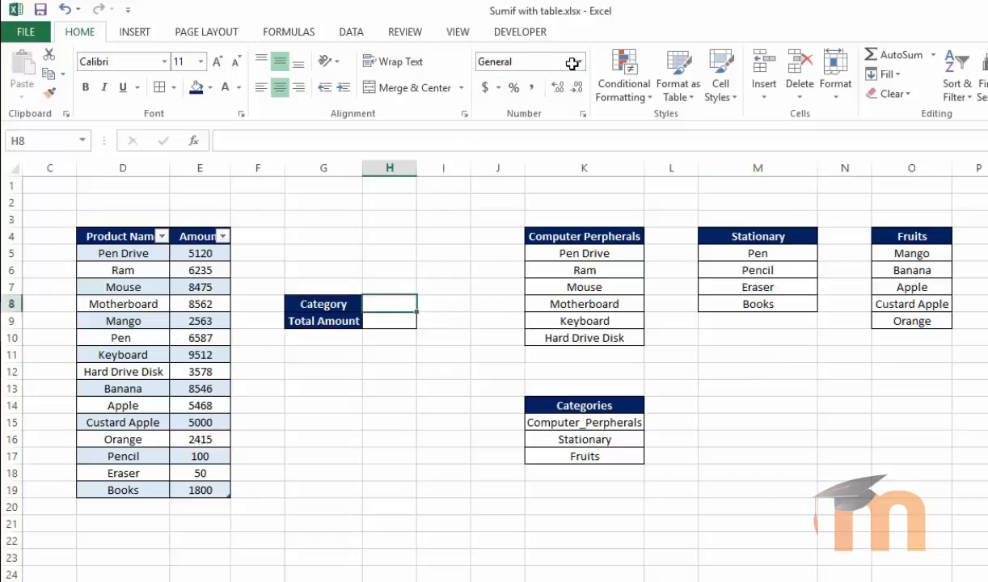
left_click(350, 32)
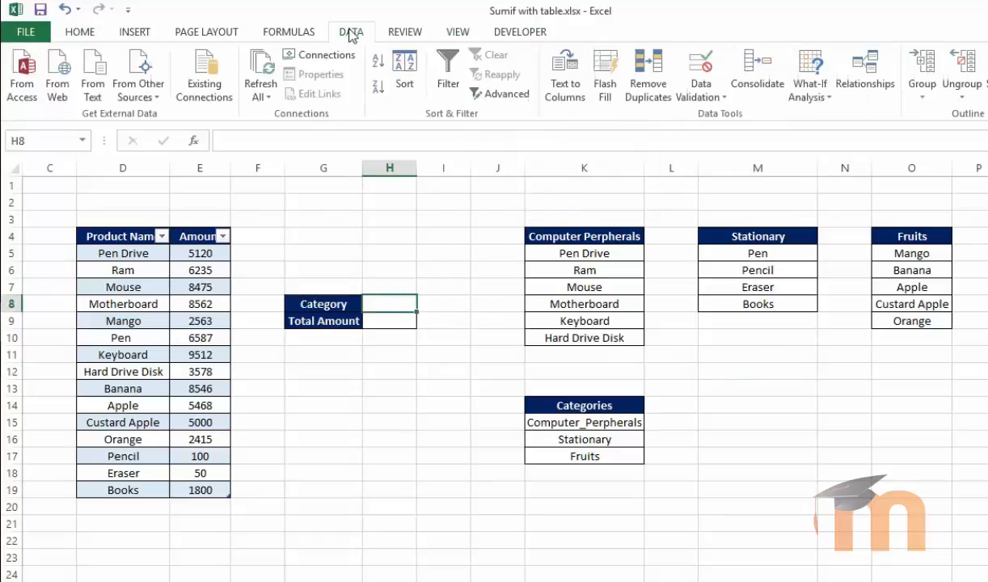
left_click(724, 98)
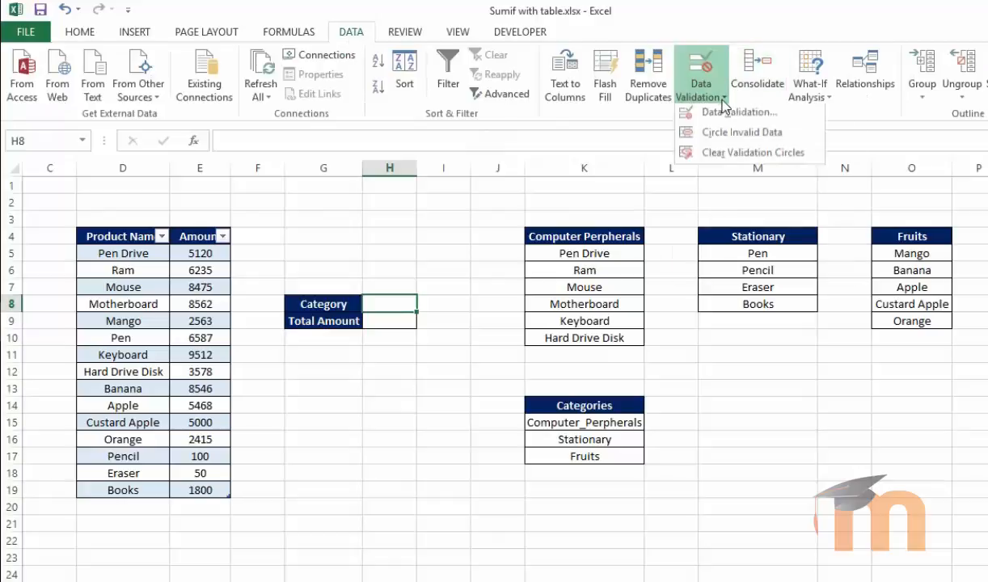
left_click(694, 111)
left_click(533, 258)
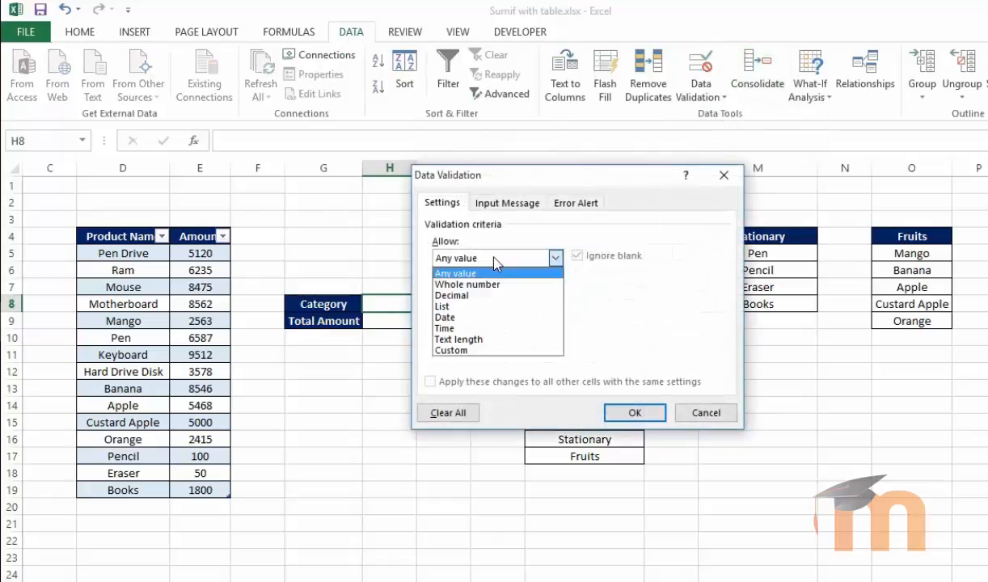
left_click(457, 298)
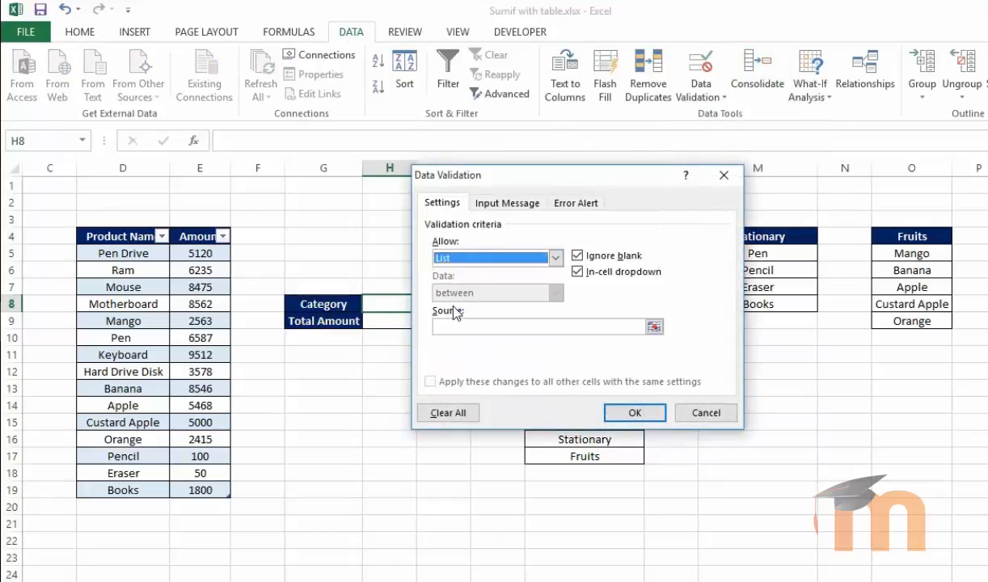
left_click(653, 327)
left_click_drag(571, 420, 564, 455)
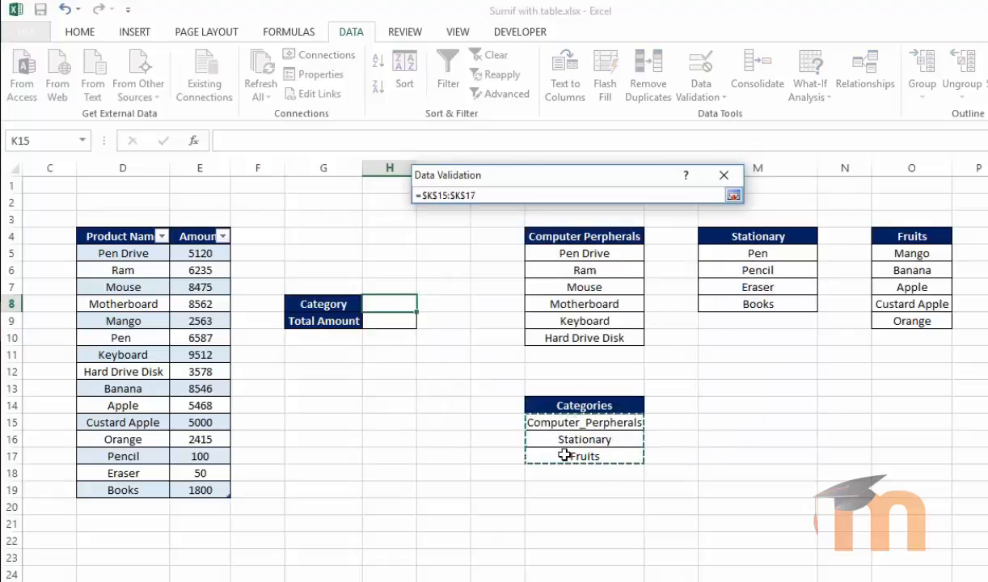
key("Return")
left_click(636, 410)
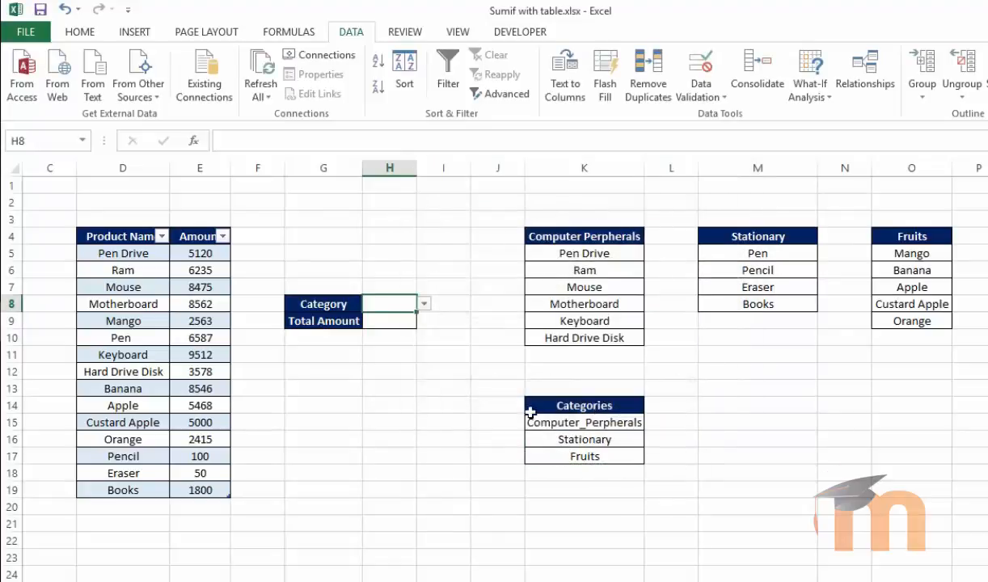
Choose Computer_Perpherals as the category in H8 and auto-fit the width of column H.
left_click(424, 303)
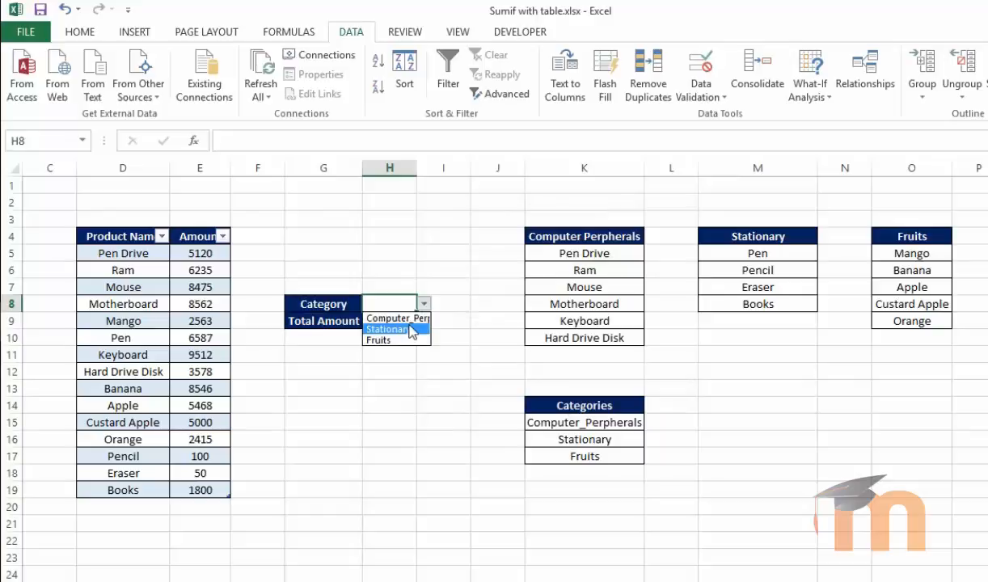
left_click(411, 317)
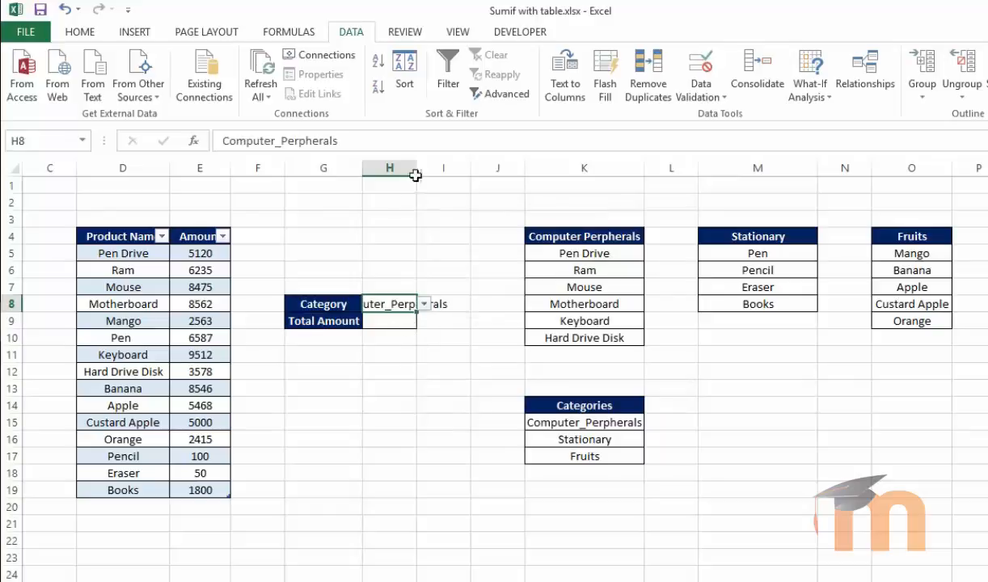
double_click(416, 168)
left_click(415, 374)
Begin the Total Amount formula in H9 with SUMPRODUCT around a SUMIF that uses MyDataList as its range.
left_click(428, 323)
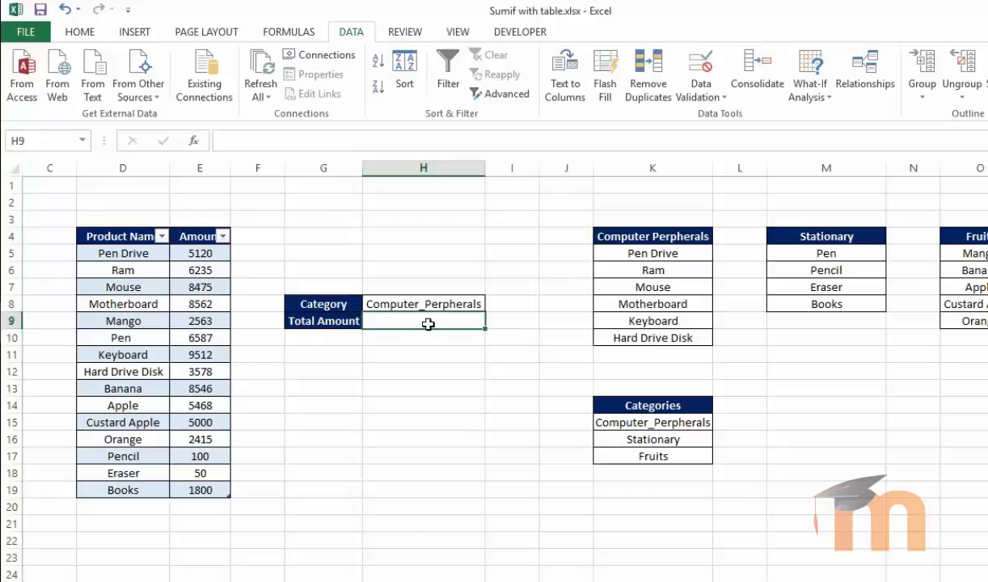
type("=sumpr")
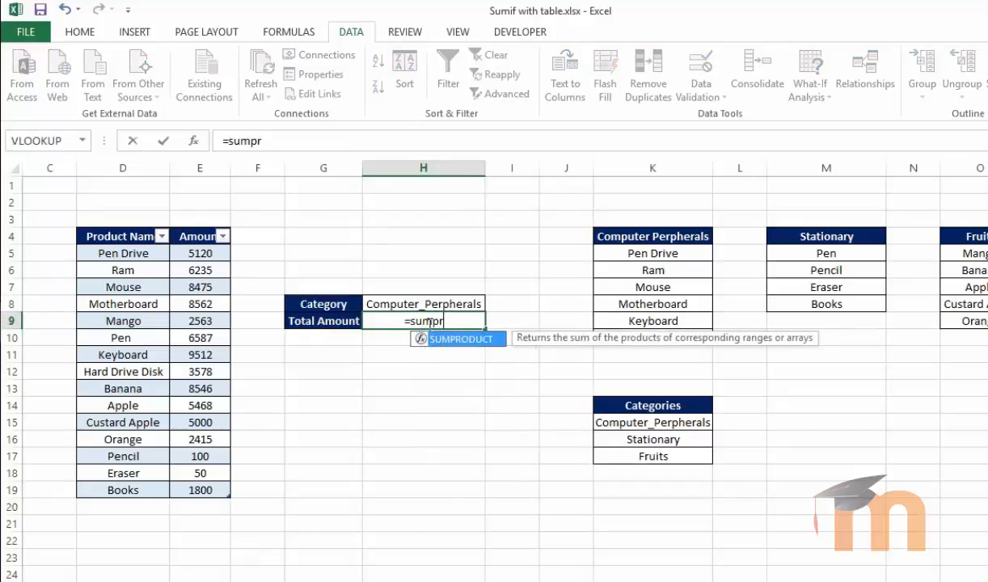
key("Tab")
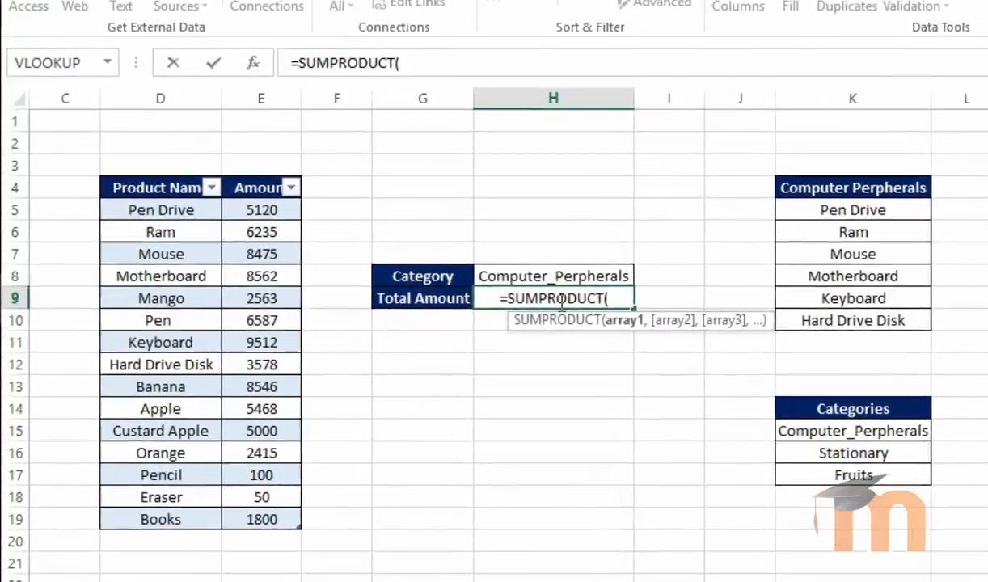
type("sumif")
key("Tab")
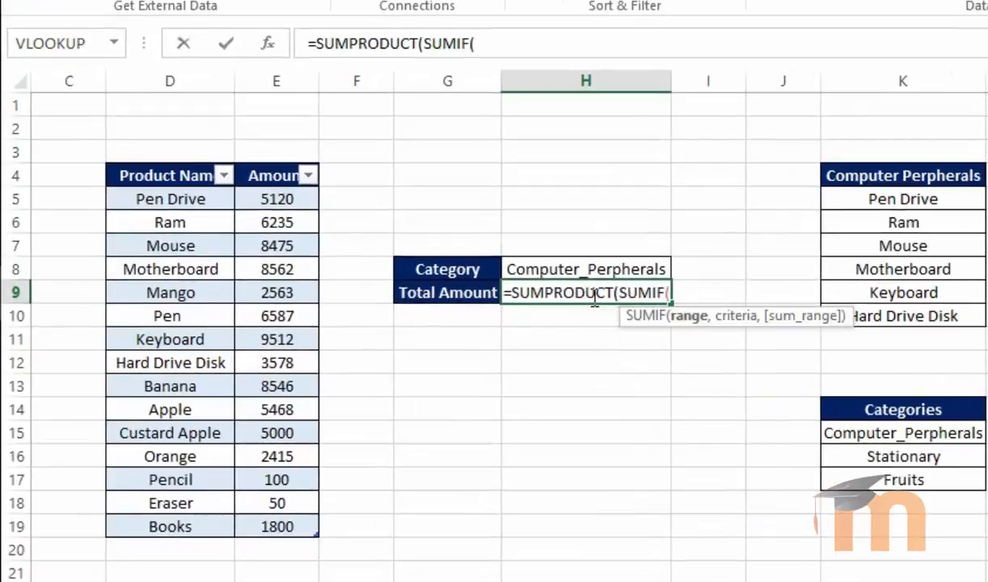
left_click_drag(154, 202, 279, 525)
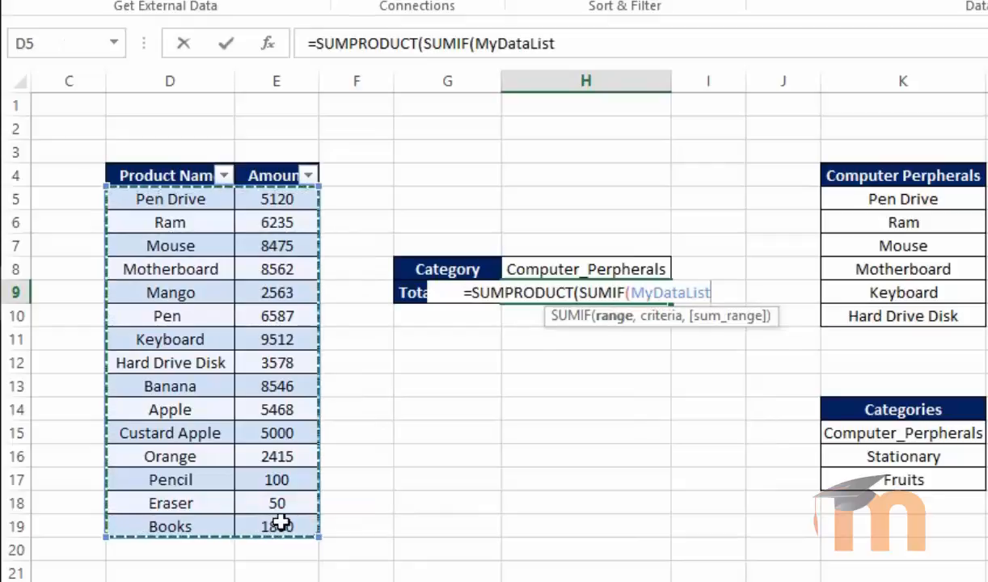
type(",")
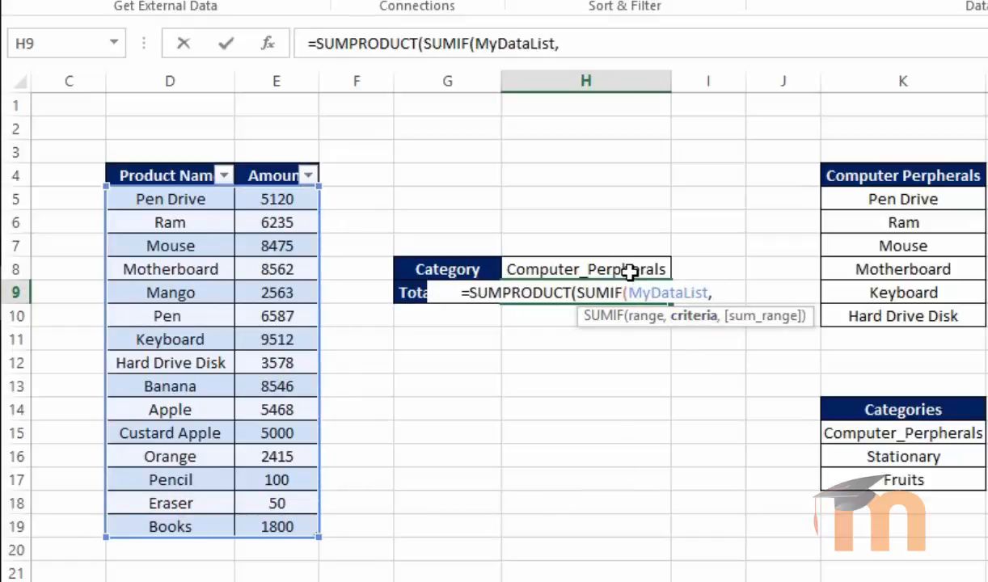
type("in")
key("BackSpace")
key("BackSpace")
left_click(635, 270)
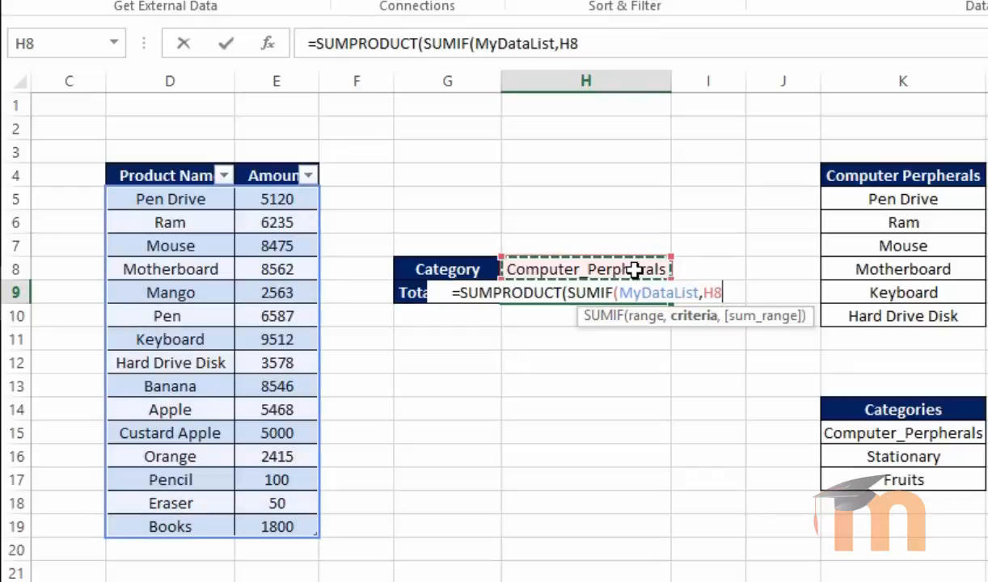
key("BackSpace")
key("BackSpace")
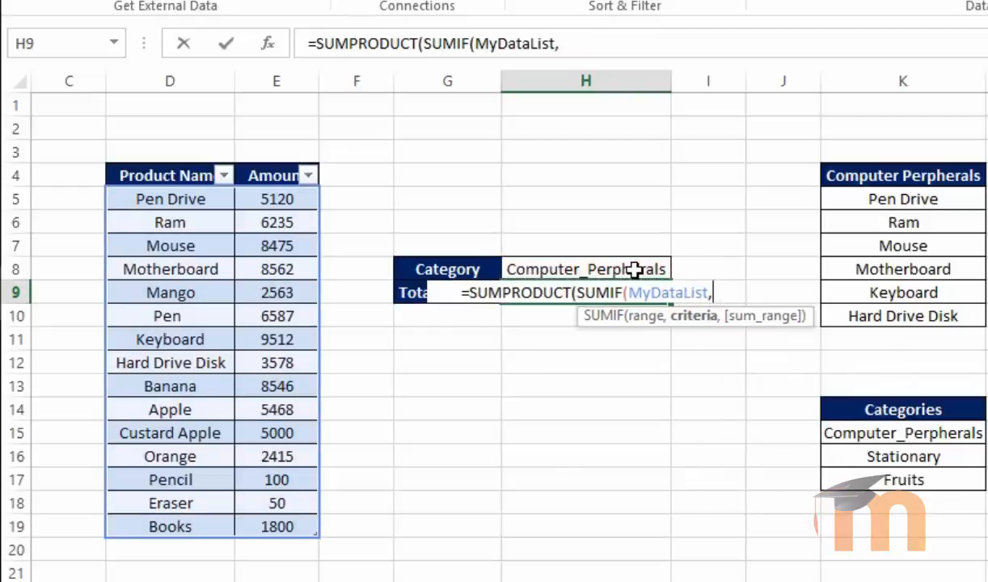
Continue the SUMIF in the H9 formula with INDIRECT(H8) as its criteria.
type("ind")
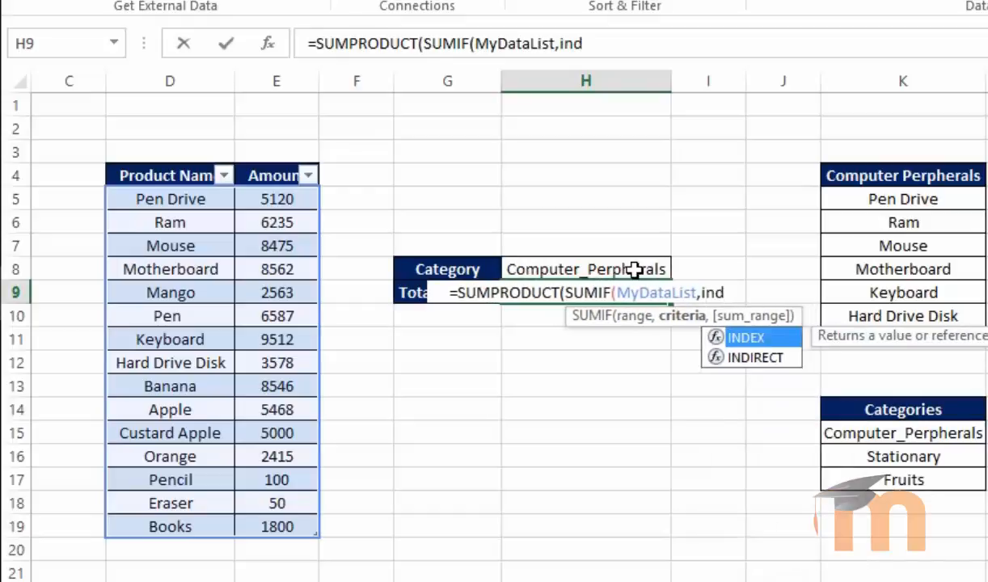
key("Down")
key("Tab")
left_click(619, 269)
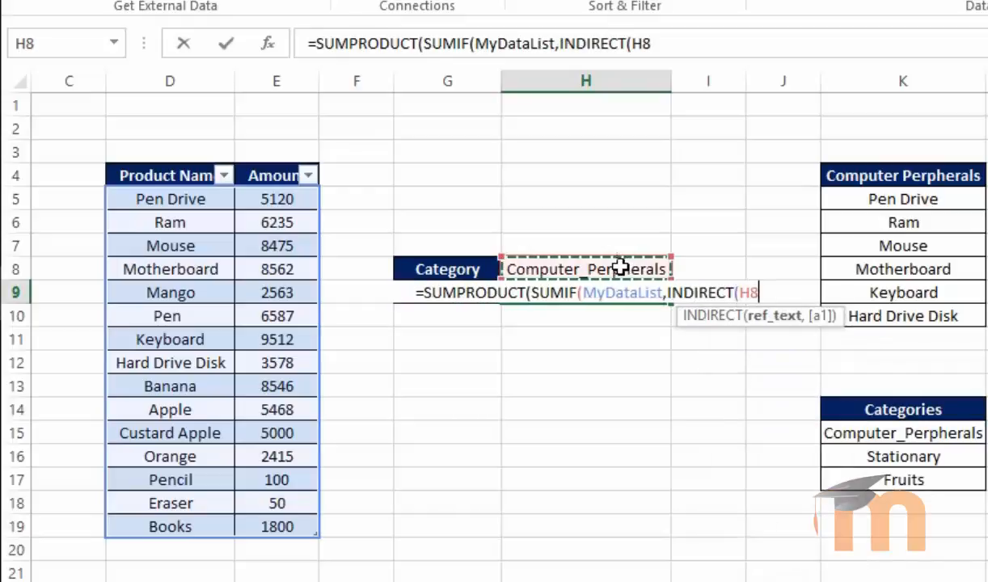
type(")")
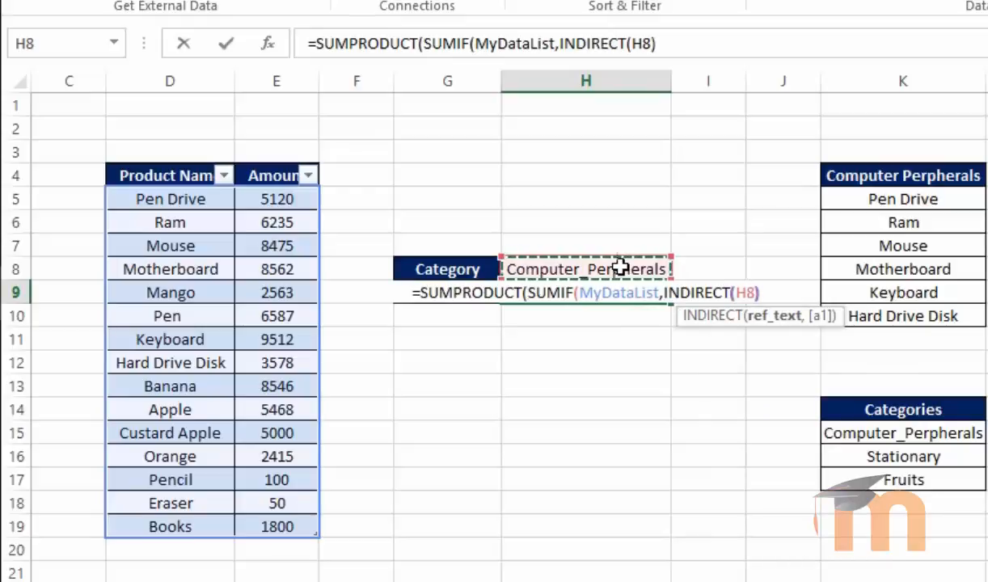
type(",")
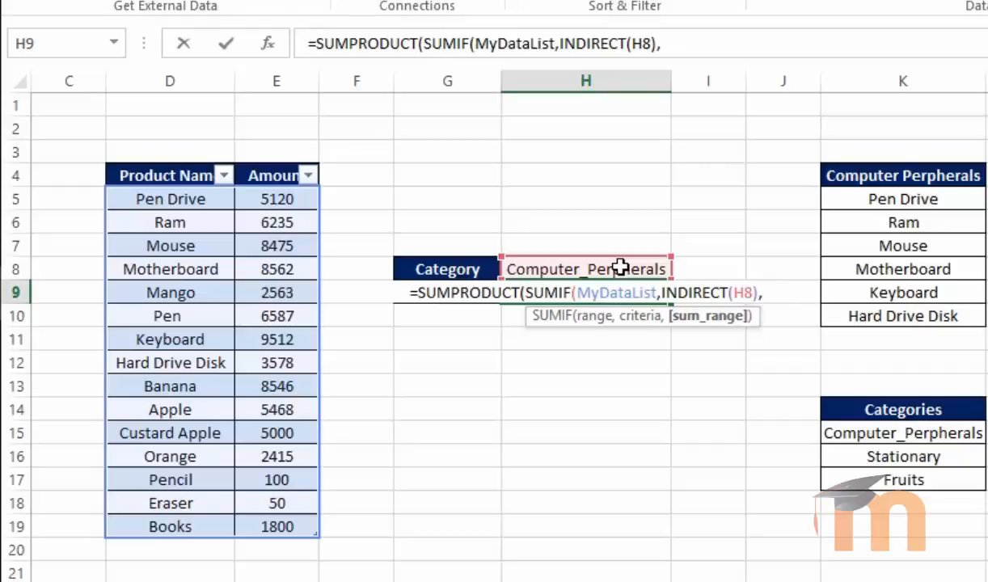
Finish the H9 formula with MyDataList[Amount] as the sum range and enter it.
left_click_drag(264, 198, 276, 518)
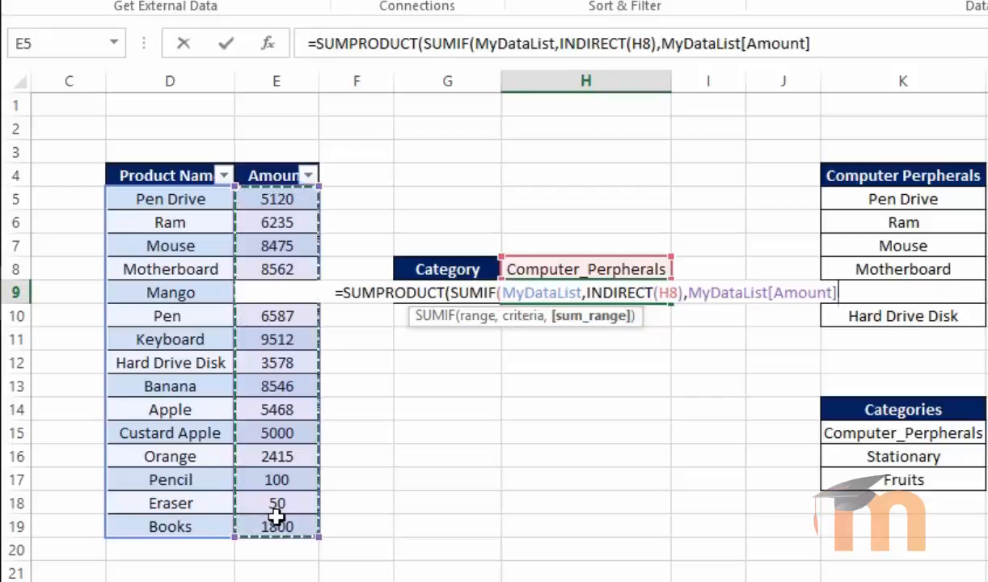
type("))")
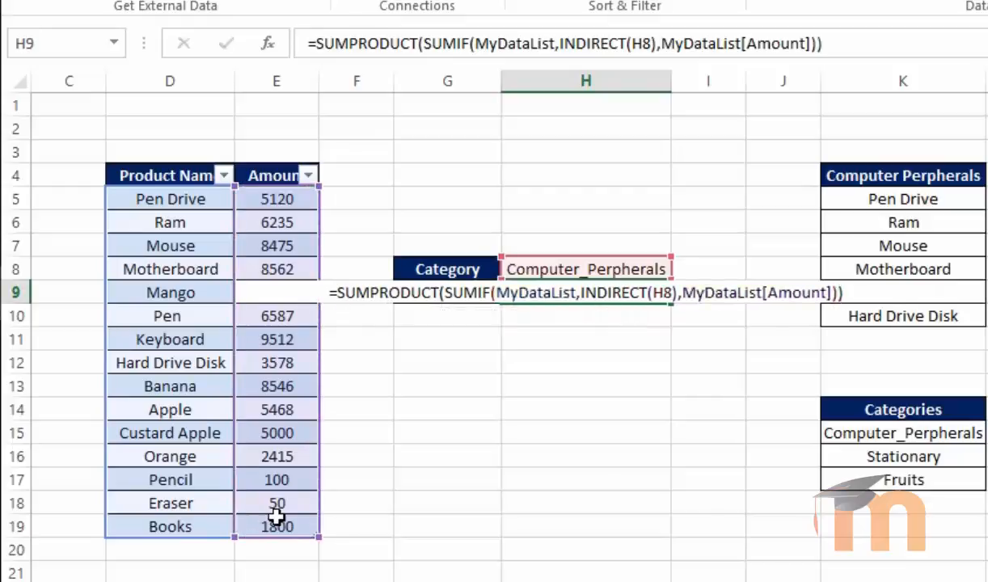
key("Return")
key("Up")
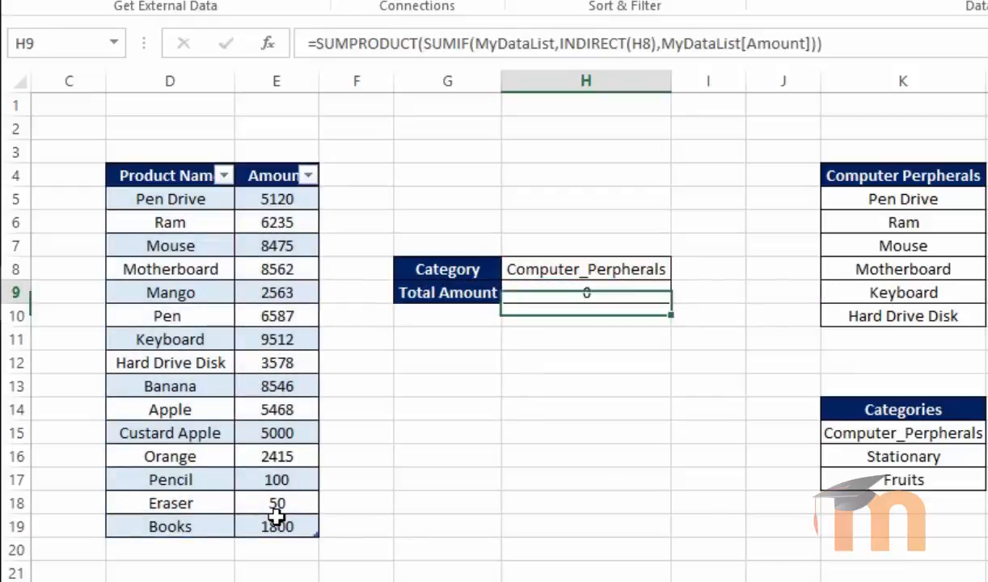
Switch the category in H8 to Stationary and check the Total Amount in H9.
left_click(603, 266)
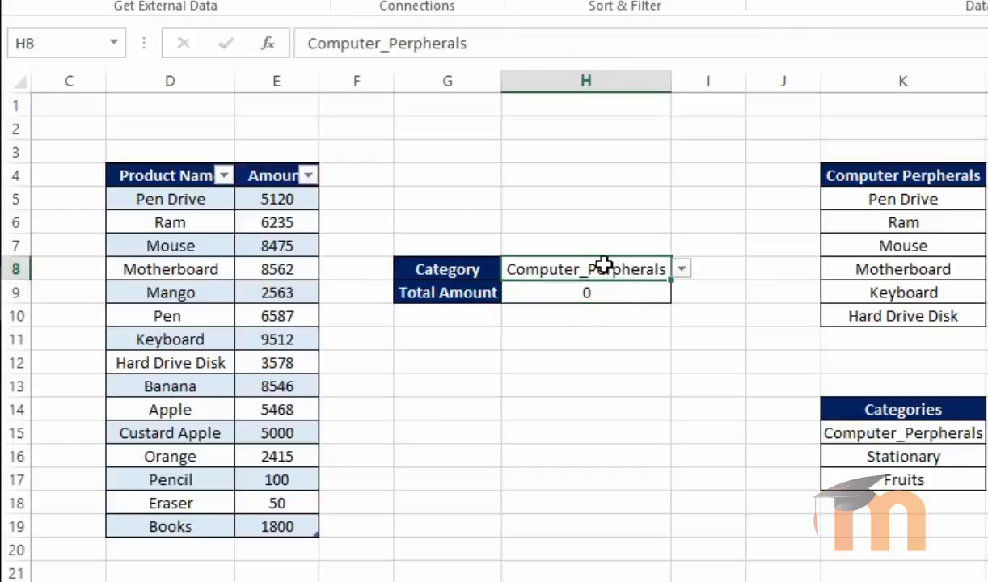
left_click(640, 291)
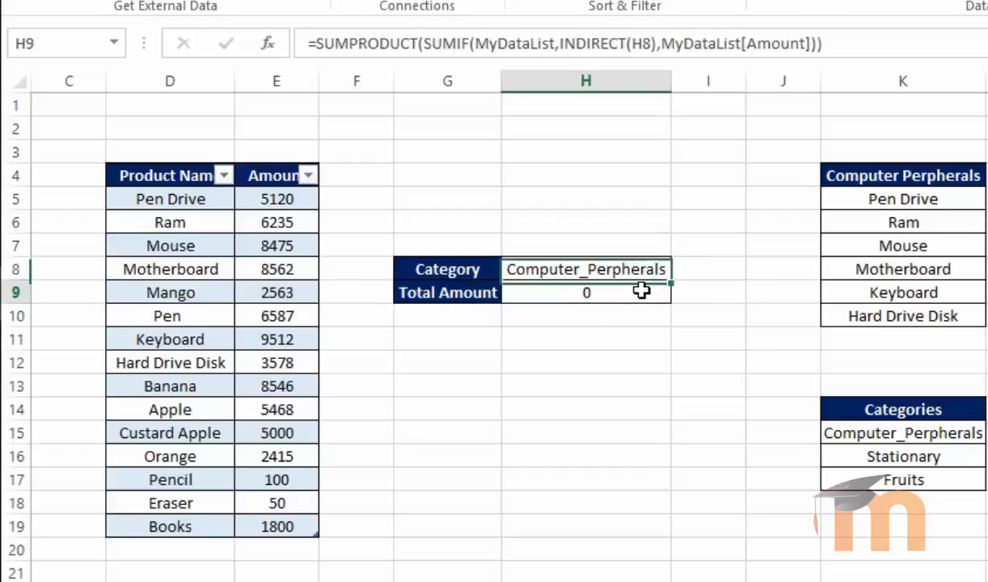
left_click(622, 266)
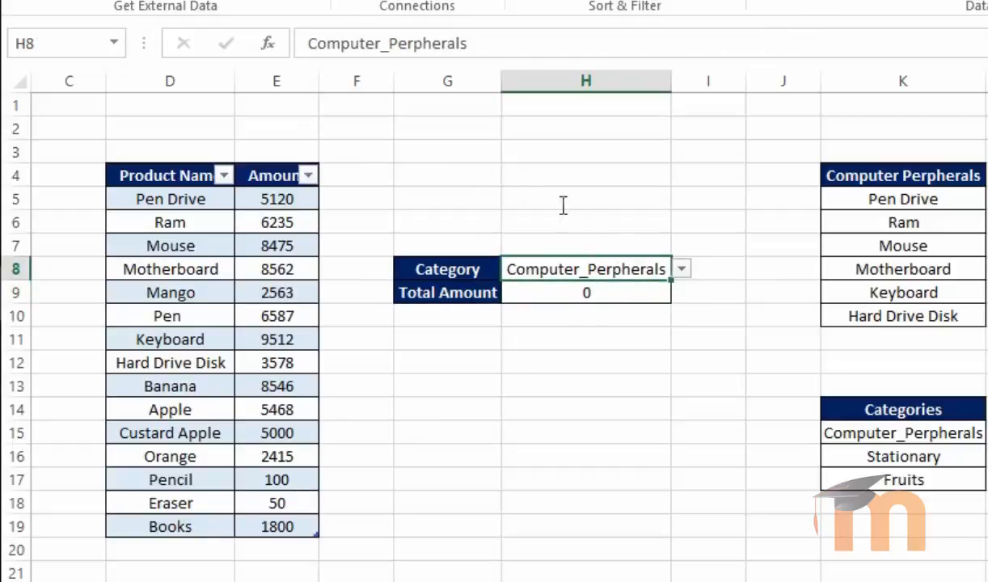
left_click(681, 269)
left_click(563, 305)
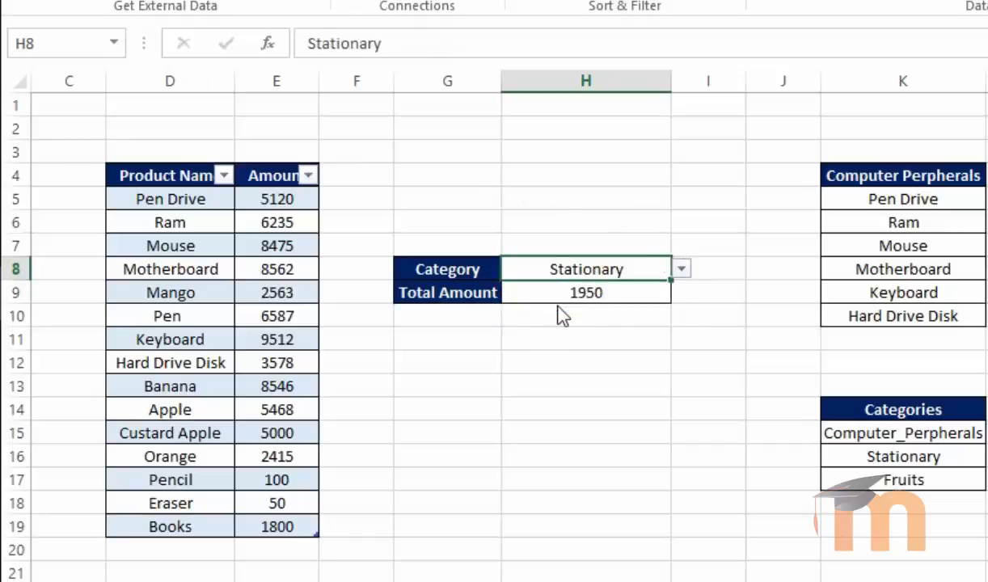
left_click(76, 41)
left_click(626, 356)
left_click(596, 292)
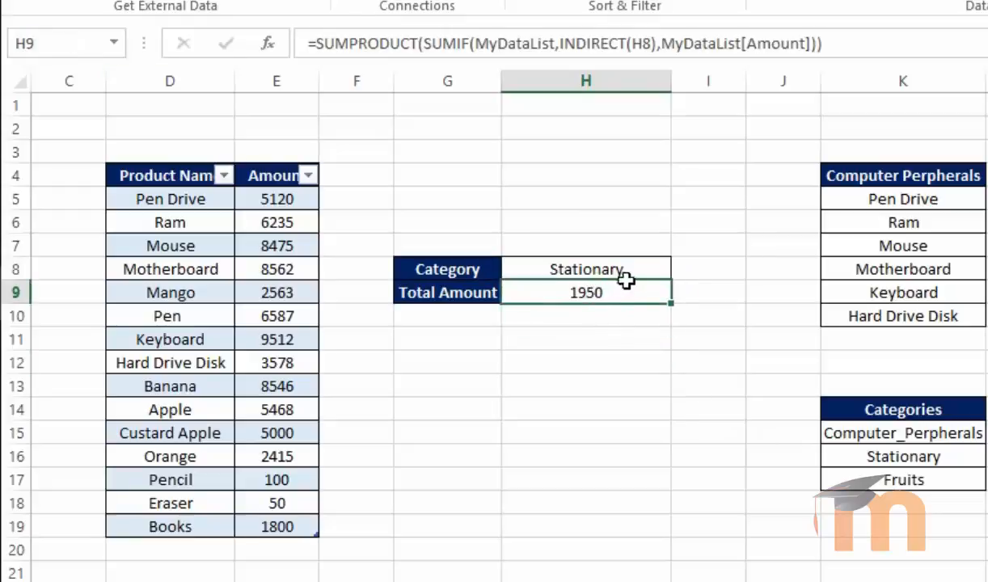
Compare the H8 category with K15, then set H8 back to Computer_Perpherals and check the total in H9.
left_click(633, 273)
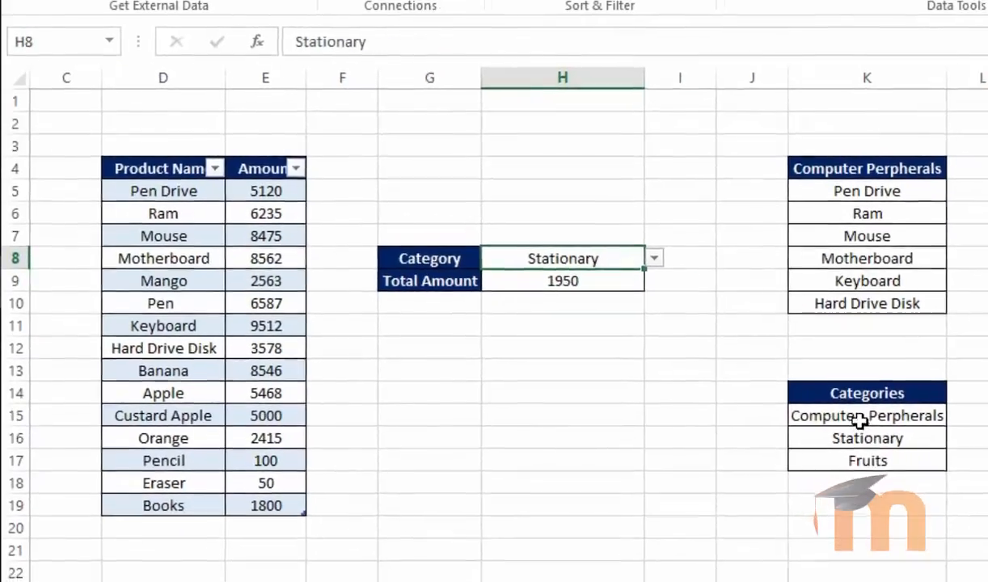
left_click(831, 433)
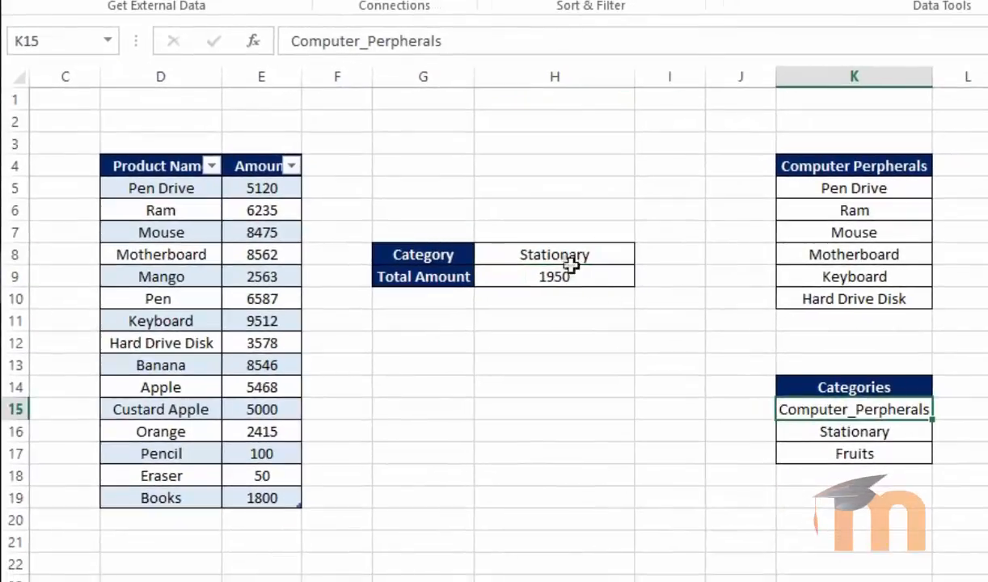
left_click(576, 268)
left_click(588, 275)
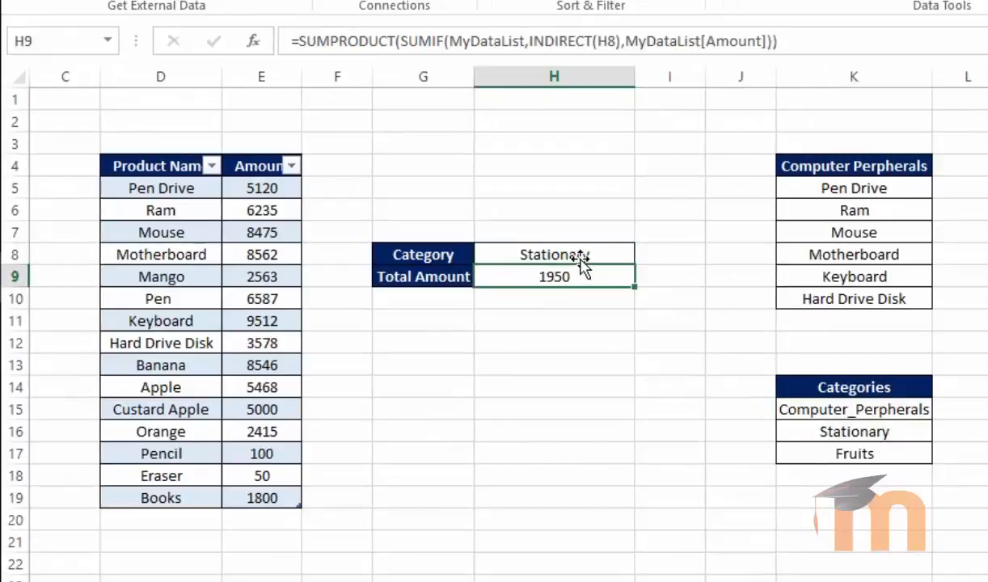
left_click(614, 255)
left_click(644, 255)
left_click(583, 273)
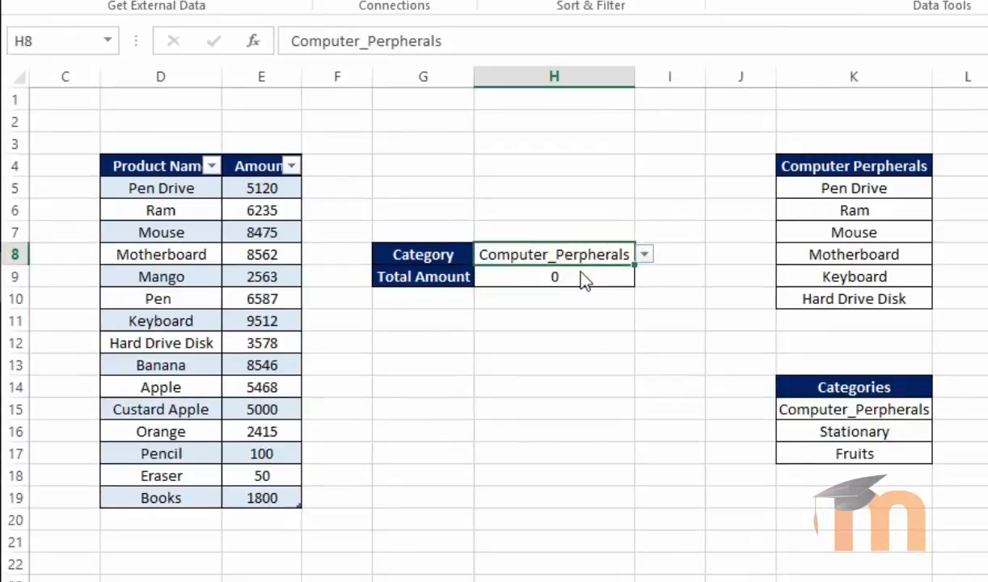
left_click(587, 280)
Choose Fruits as the category in H8 and check its total in H9.
left_click(605, 256)
left_click(643, 254)
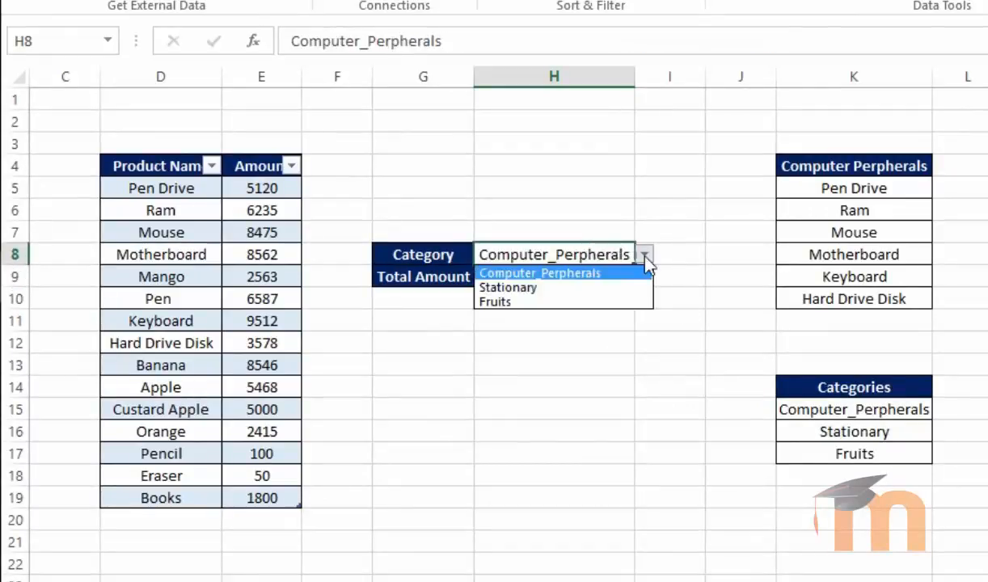
left_click(551, 302)
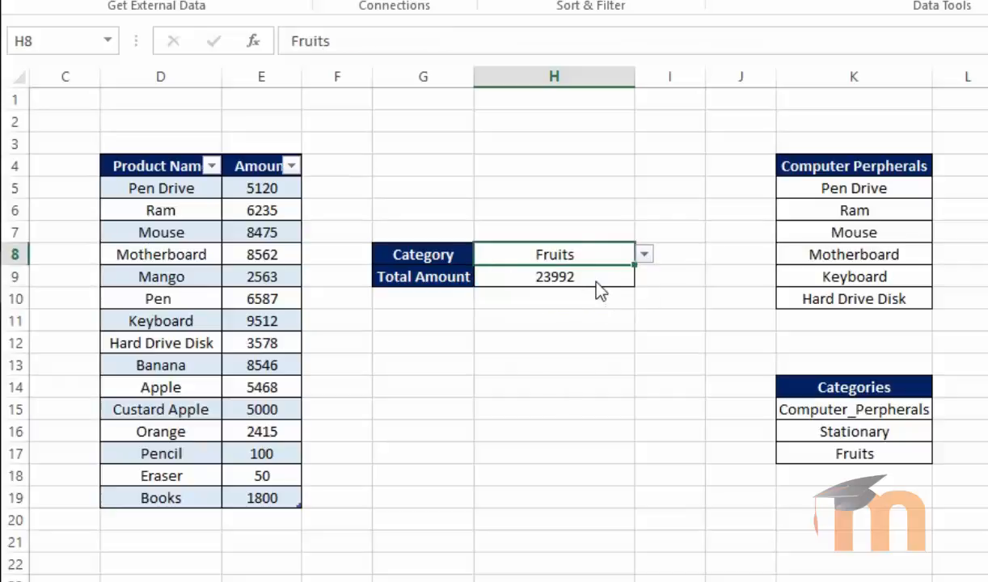
left_click(590, 274)
left_click(595, 257)
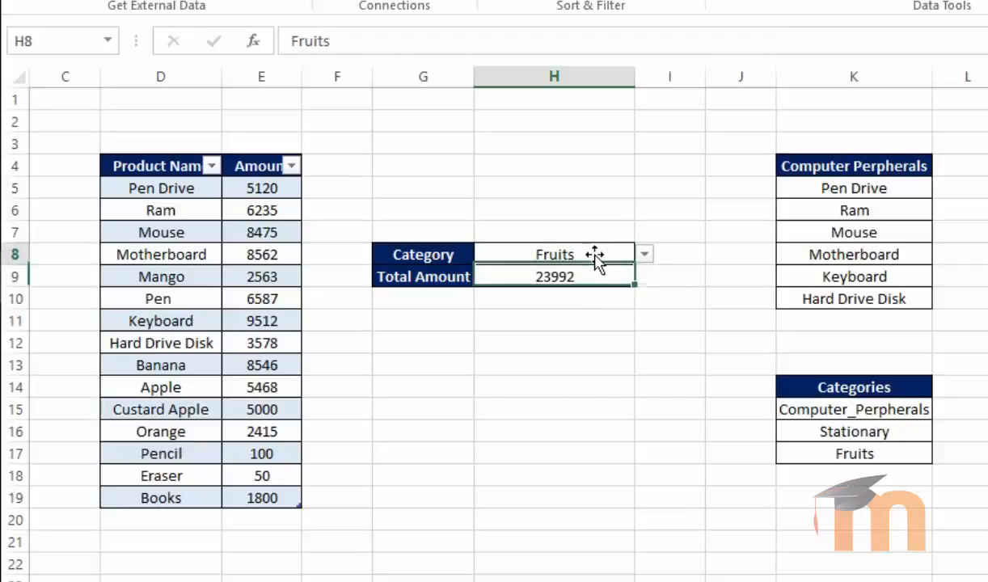
Compare the spelling of the K15 category with the defined name for Sheet2!$K$5:$K$10 in the Name Manager.
left_click(884, 409)
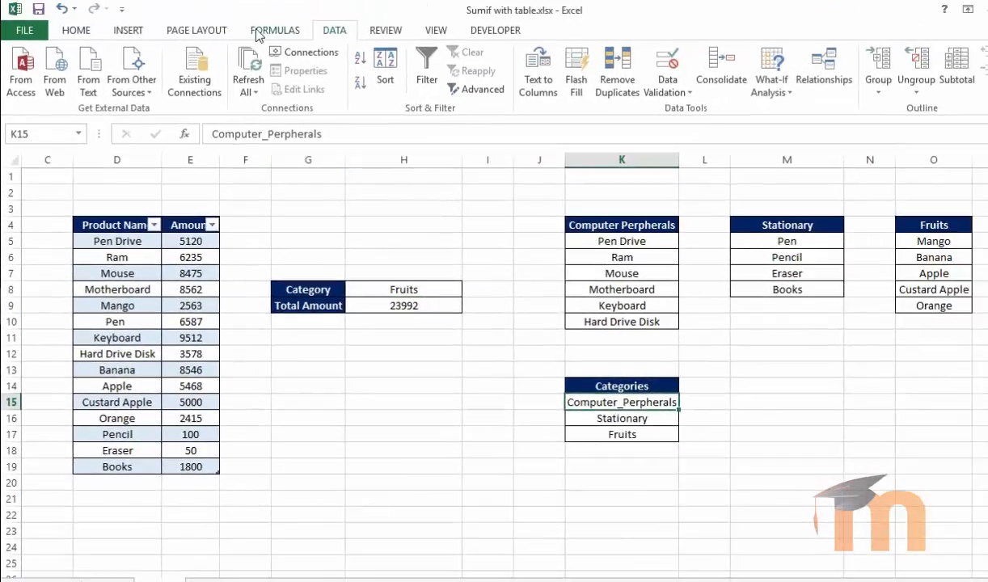
left_click(257, 34)
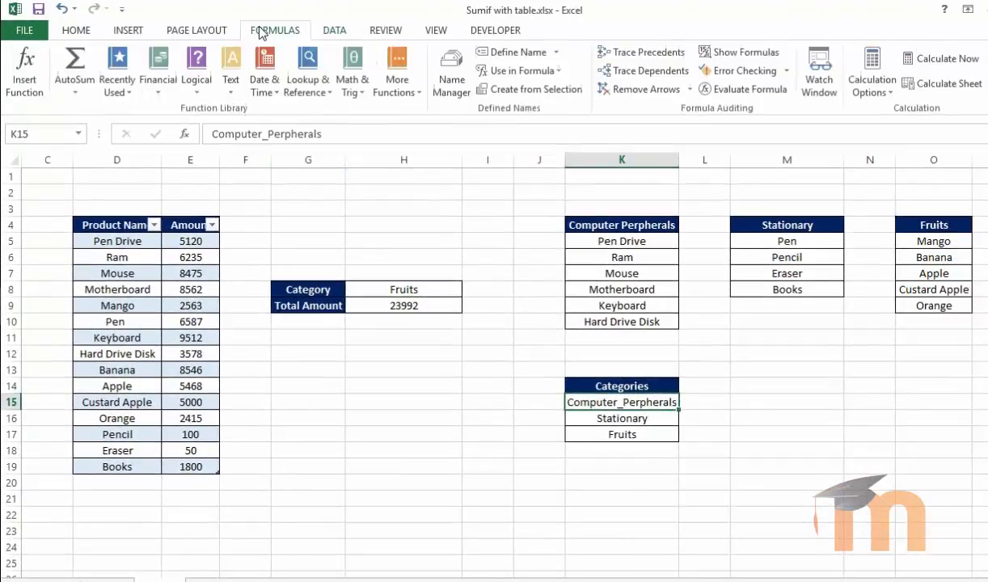
left_click(449, 85)
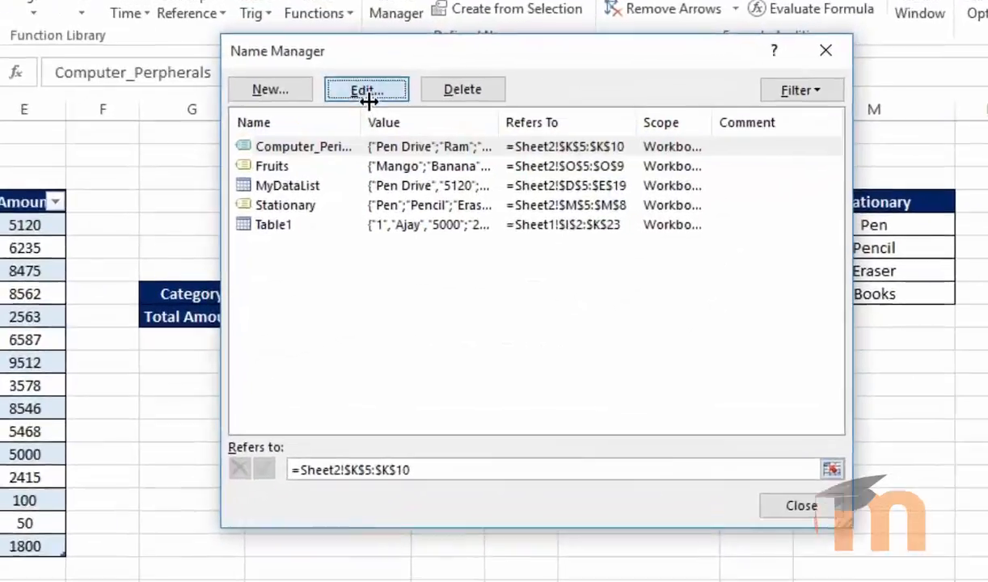
left_click(430, 145)
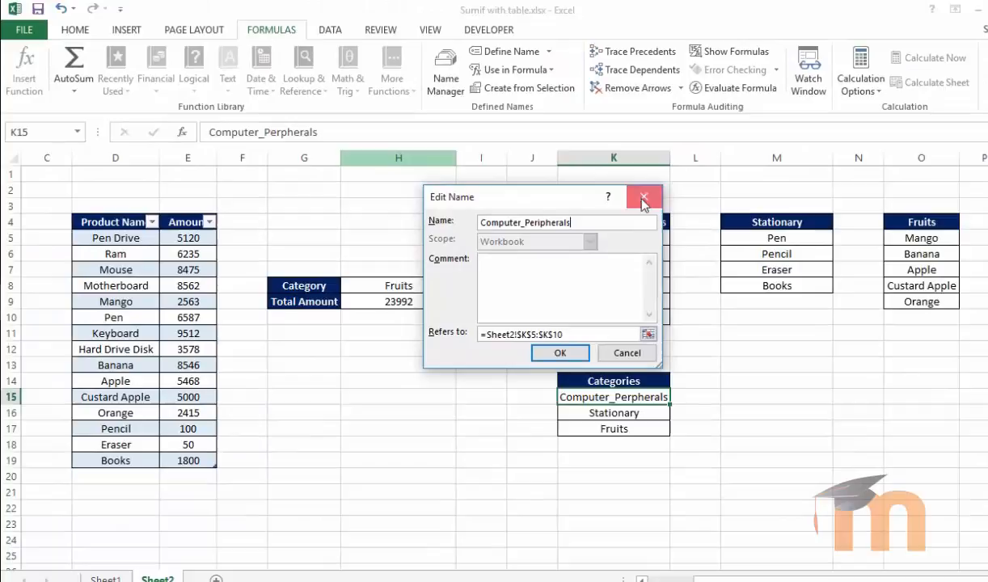
left_click(698, 91)
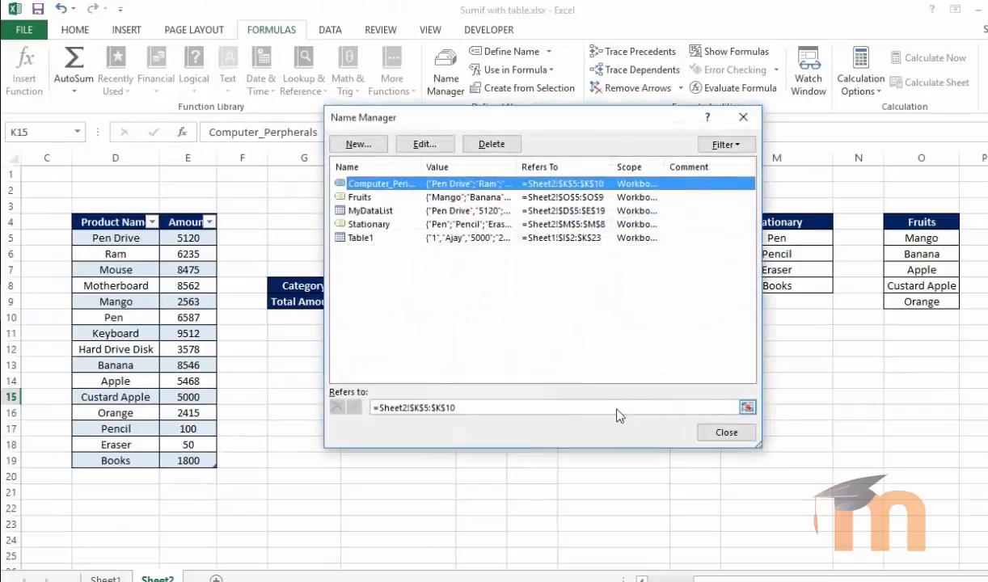
left_click(718, 433)
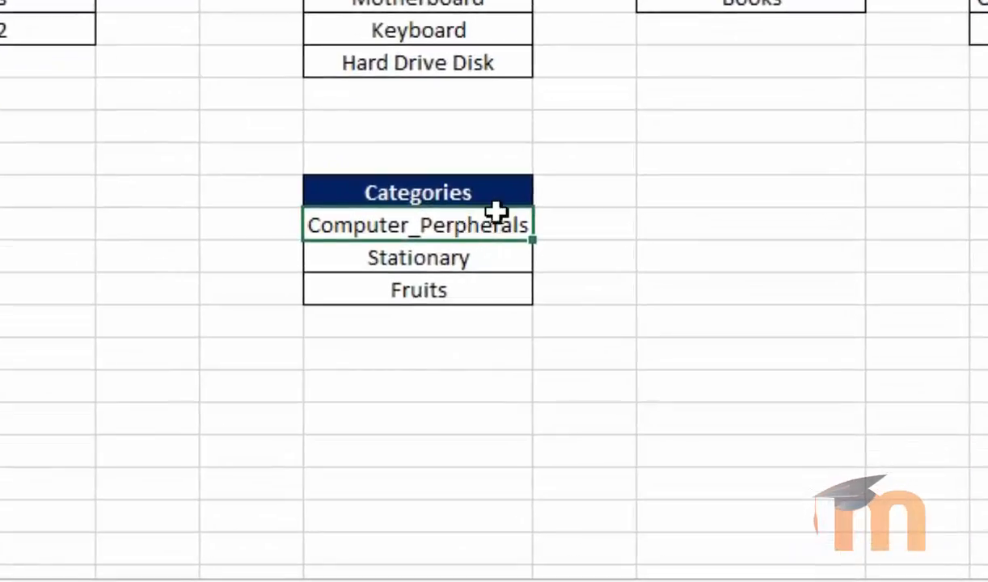
Correct the category in K15 to Computer_Peripherals and auto-fit the width of column K.
double_click(457, 230)
type("i")
key("Return")
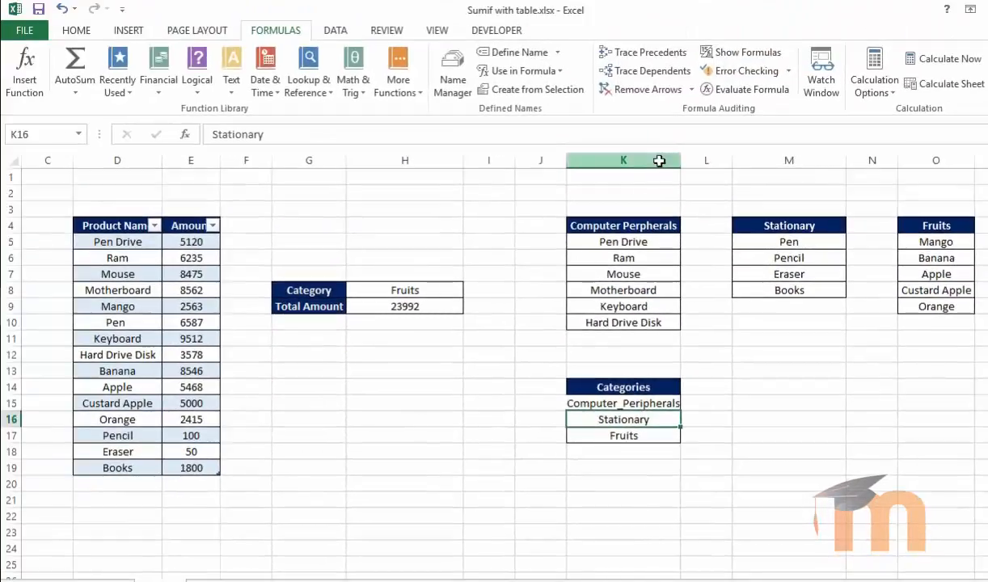
double_click(679, 161)
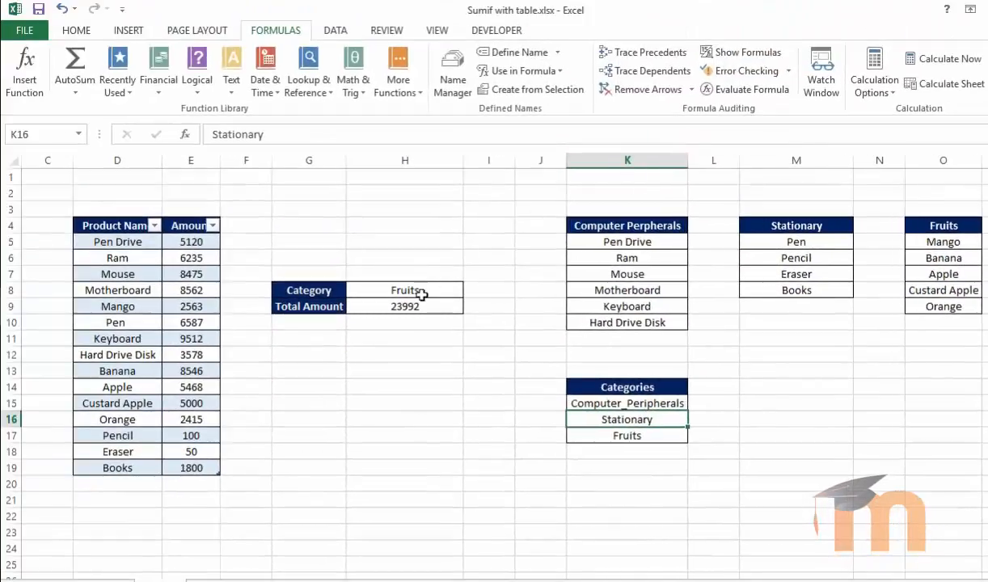
Choose Computer_Peripherals as the category in H8.
left_click(421, 289)
left_click(470, 289)
left_click(404, 305)
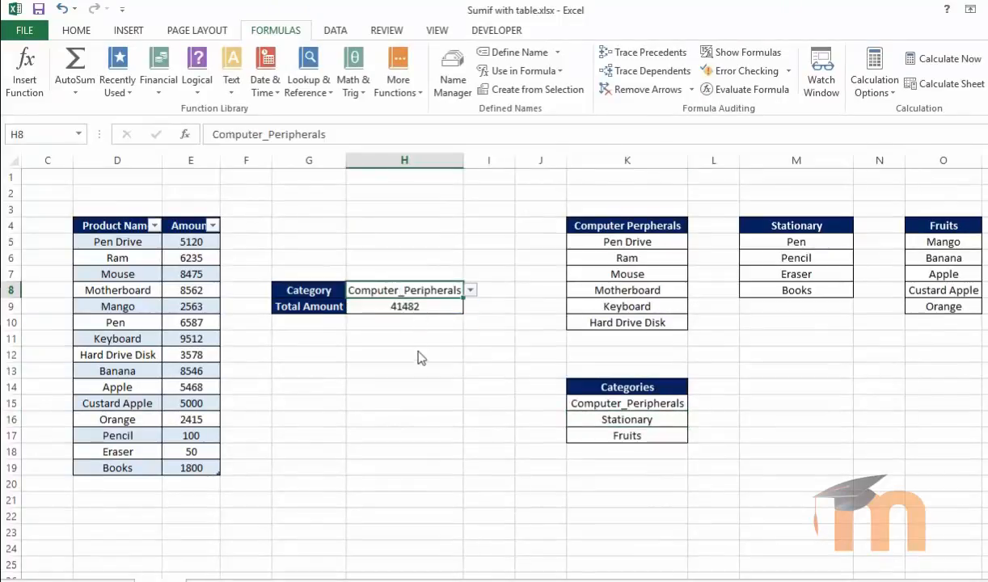
left_click(419, 355)
left_click(445, 336)
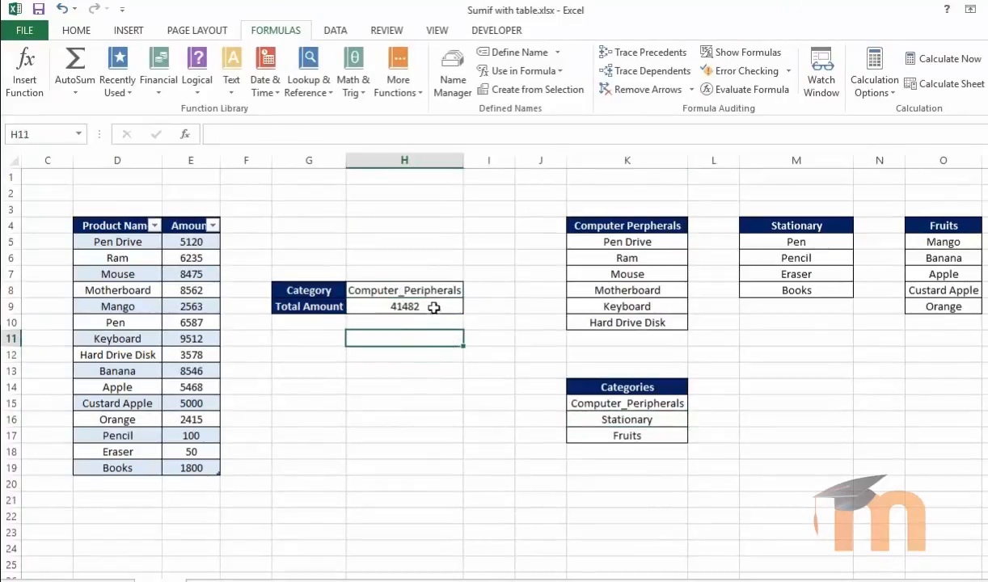
Examine the H9 formula, the K15 category and the name assigned to the range K5:K10.
left_click(434, 308)
left_click(583, 403)
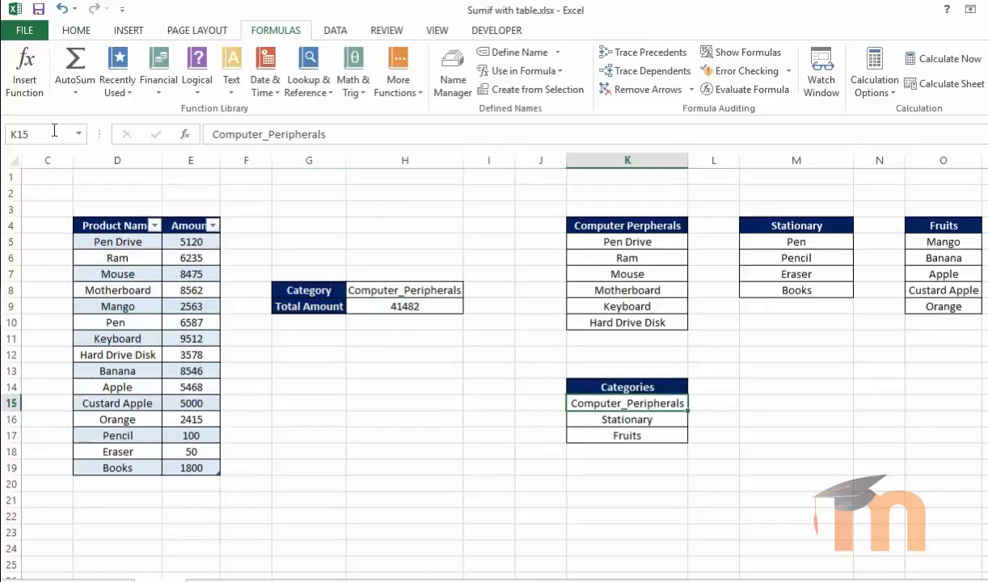
left_click_drag(569, 241, 591, 319)
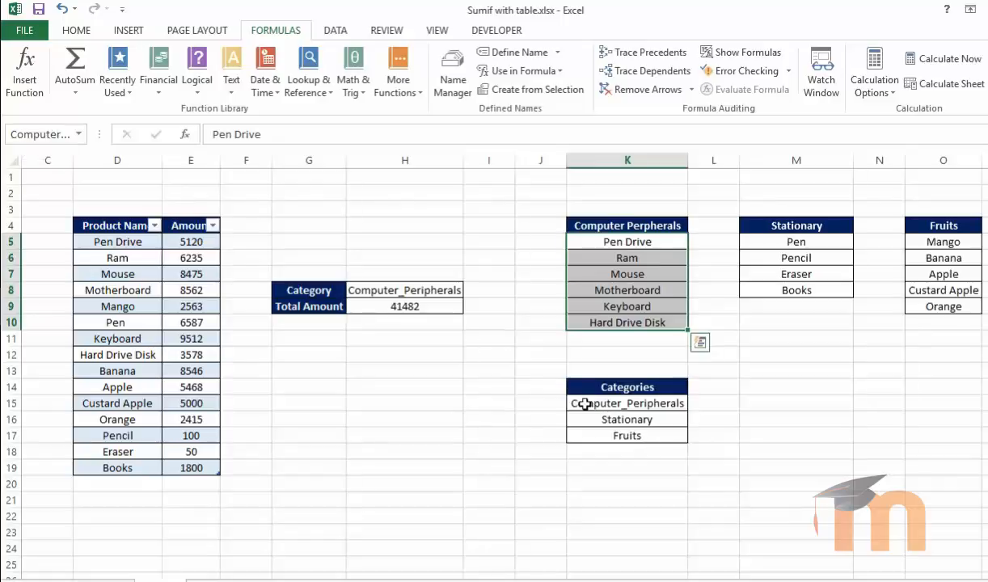
left_click(501, 389)
left_click(431, 307)
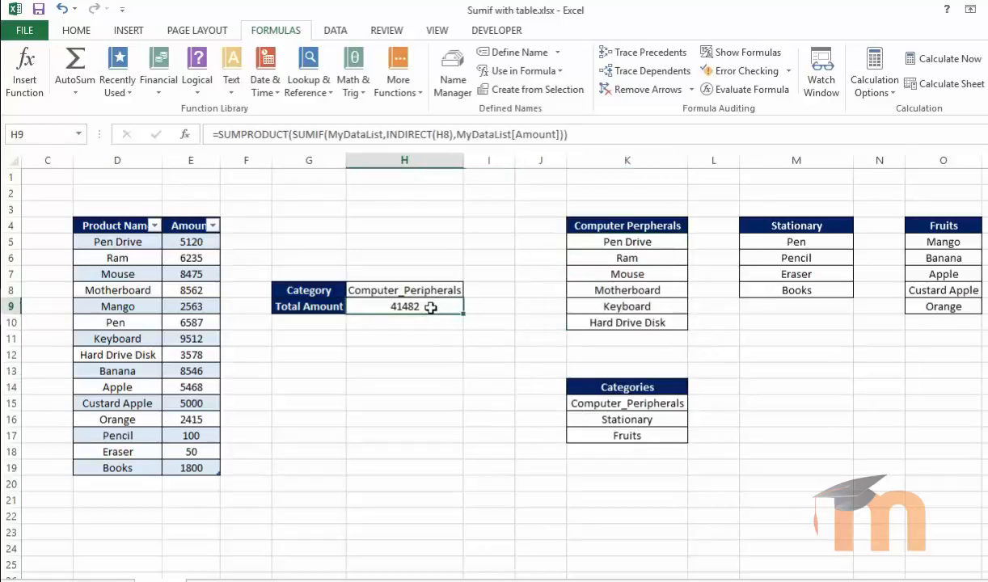
left_click(432, 291)
left_click(426, 307)
Change the category in H8 to Stationary.
left_click(441, 289)
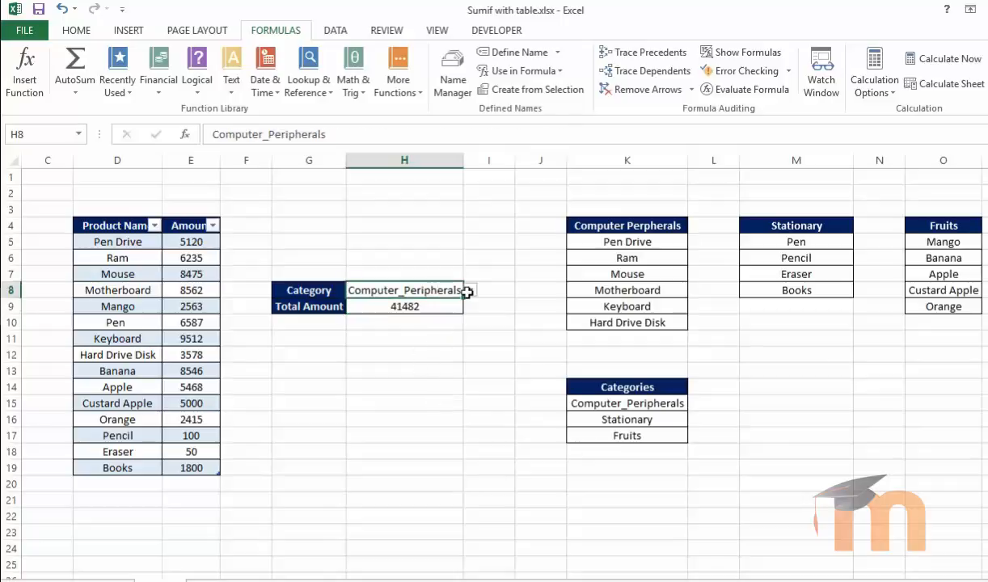
left_click(470, 289)
left_click(376, 314)
left_click(412, 353)
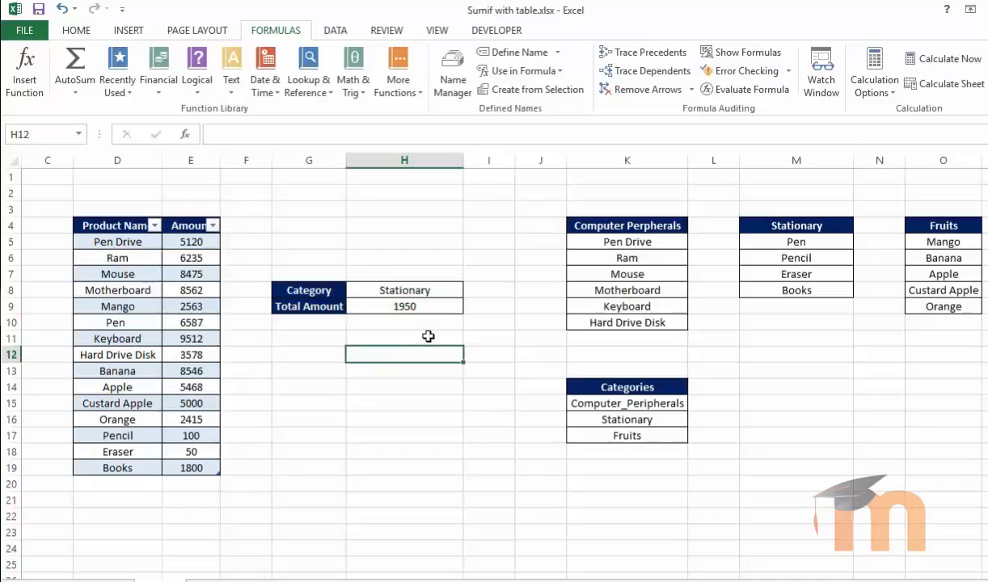
Change the category in H8 to Fruits.
left_click(449, 289)
left_click(470, 290)
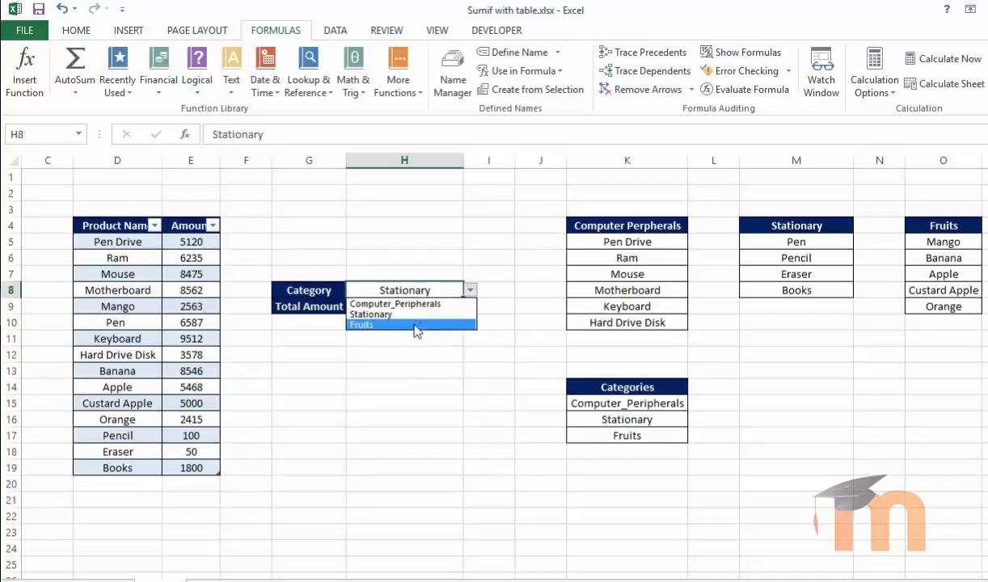
left_click(411, 327)
left_click(437, 355)
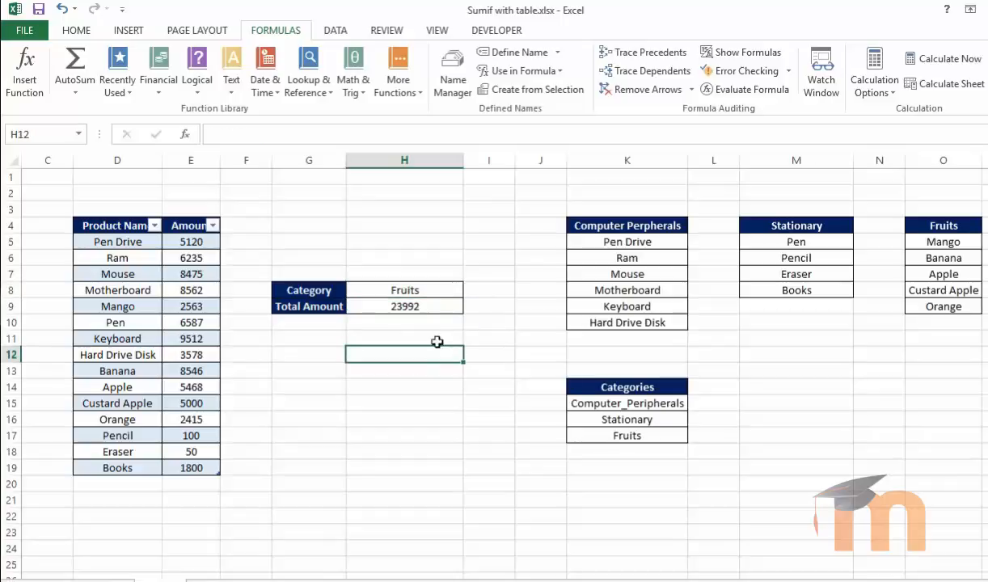
left_click(434, 339)
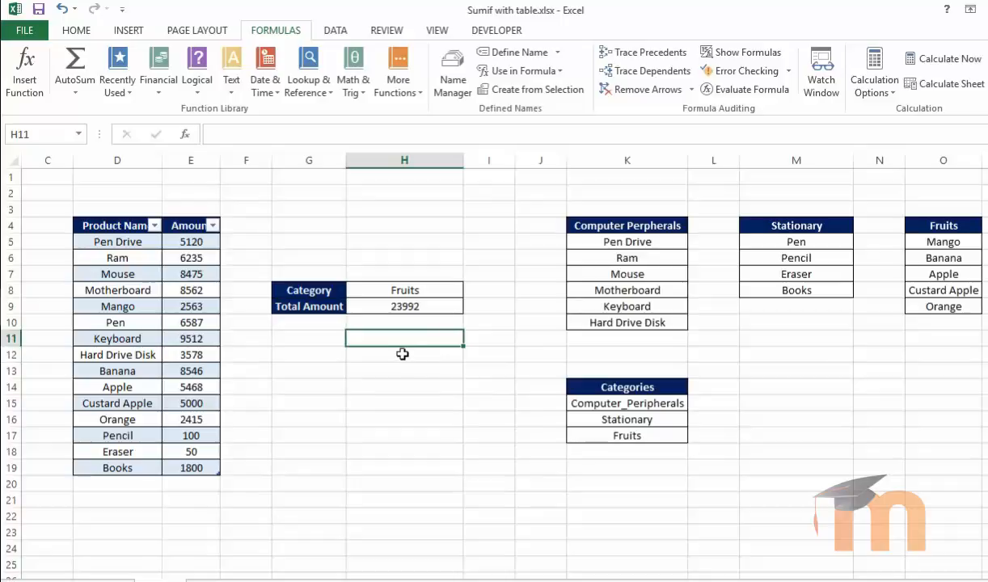
Examine the category choices available in H8 and the total amount formula in H9.
left_click(429, 290)
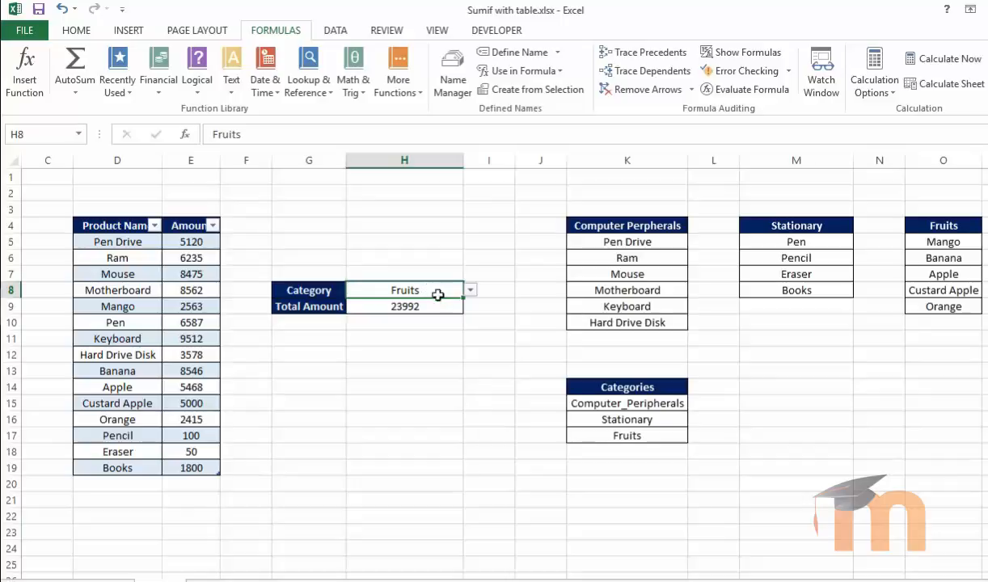
left_click(437, 306)
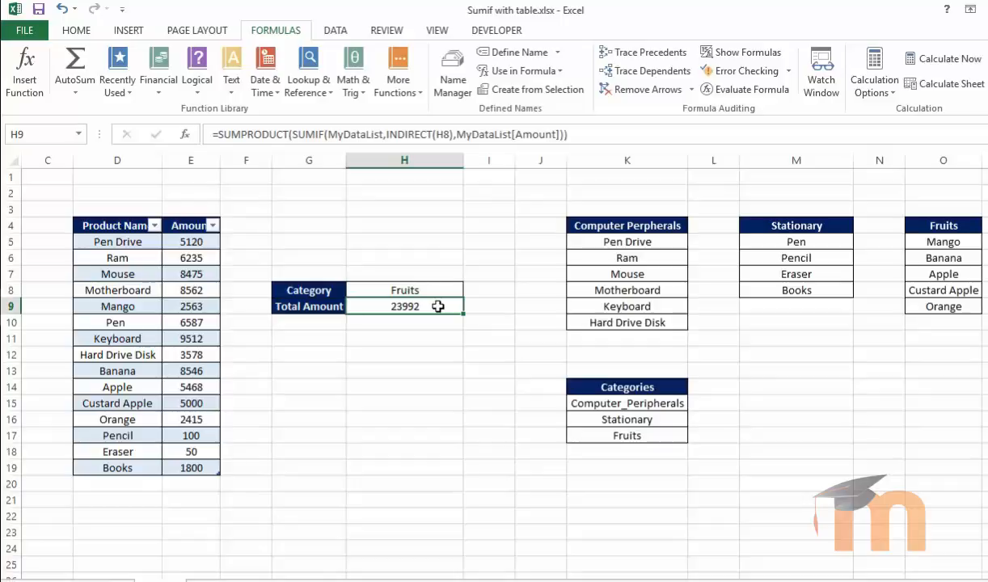
left_click(398, 351)
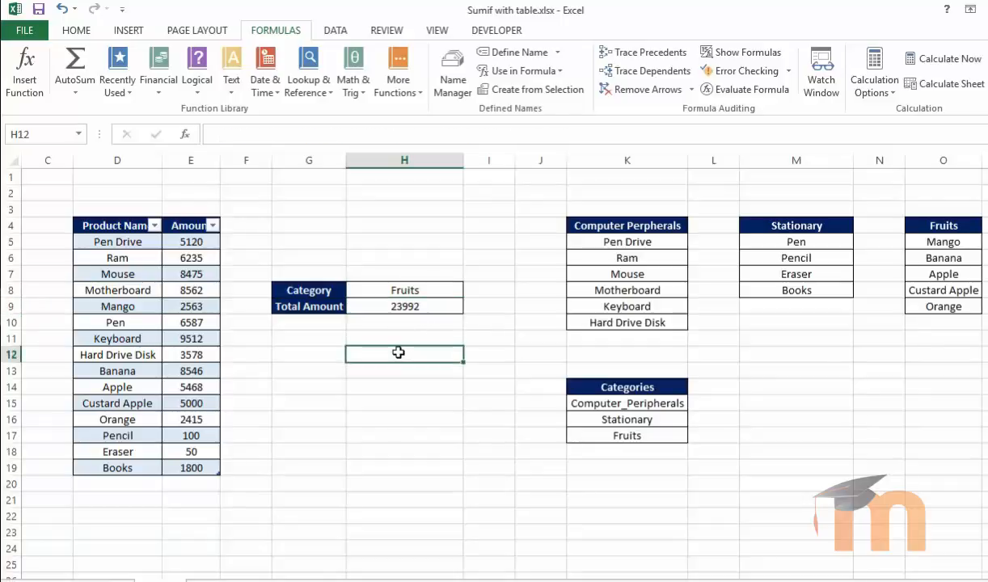
left_click(411, 289)
left_click(408, 356)
left_click(423, 289)
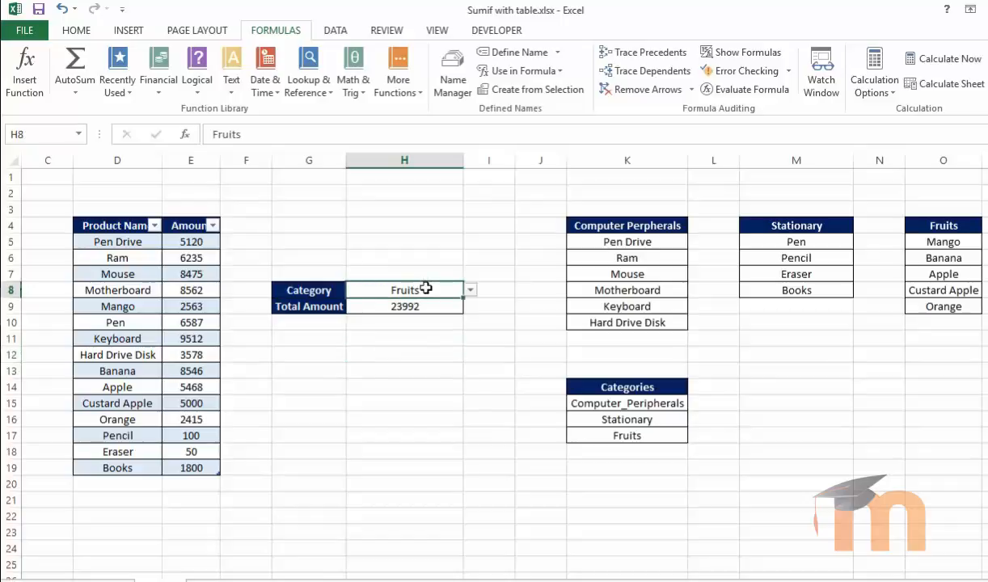
left_click(469, 289)
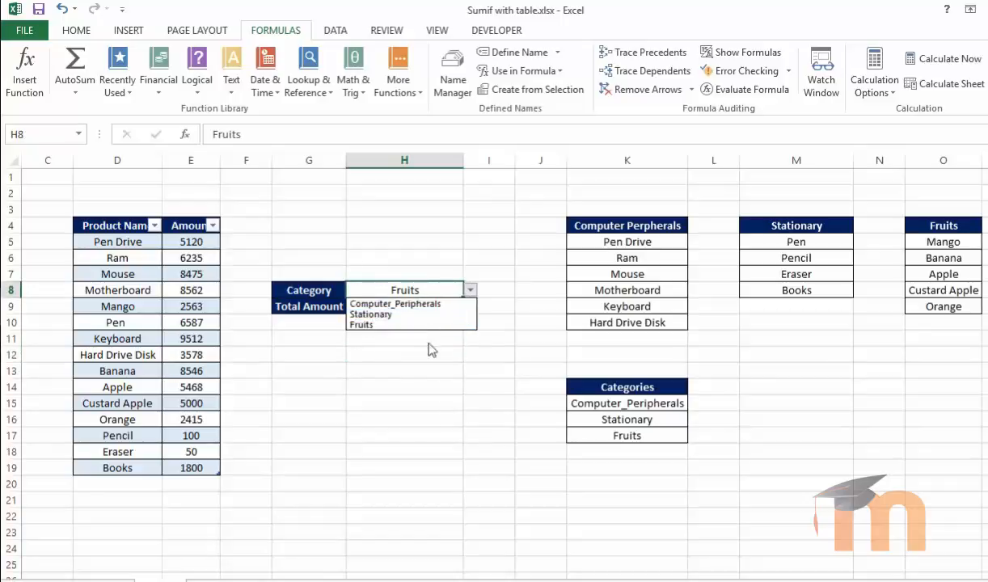
key("Escape")
Total the Fruits amounts in H14 with =SUMPRODUCT(SUMIF(MyDataList,Fruits,MyDataList[Amount])), referring to the named range directly.
left_click(403, 388)
type("=")
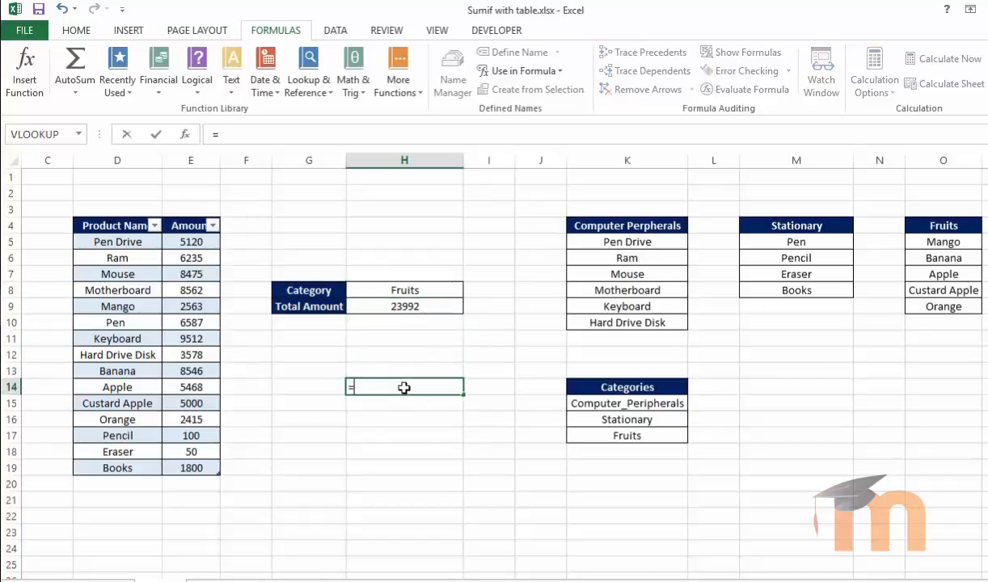
type("sumpr")
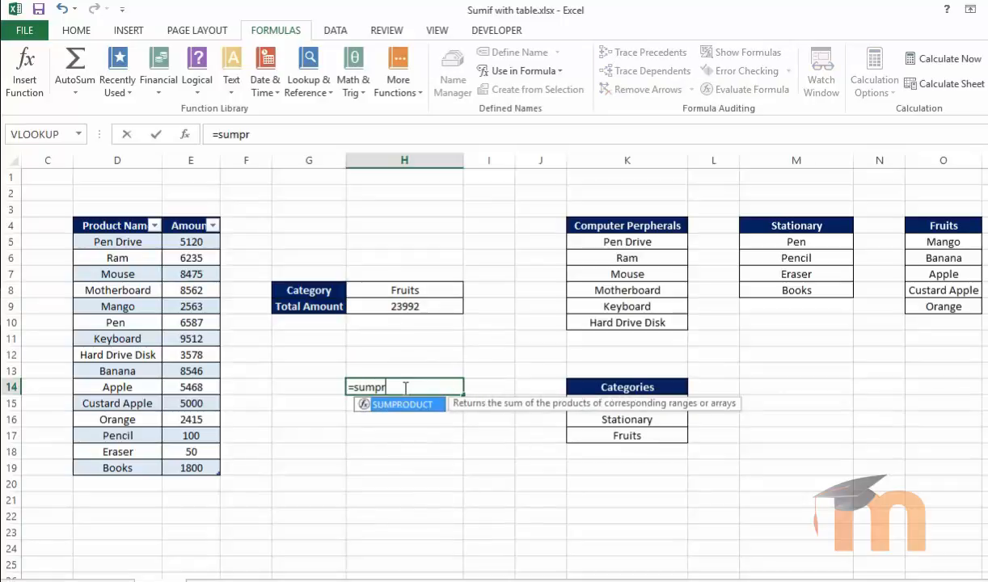
key("Tab")
type("sumif")
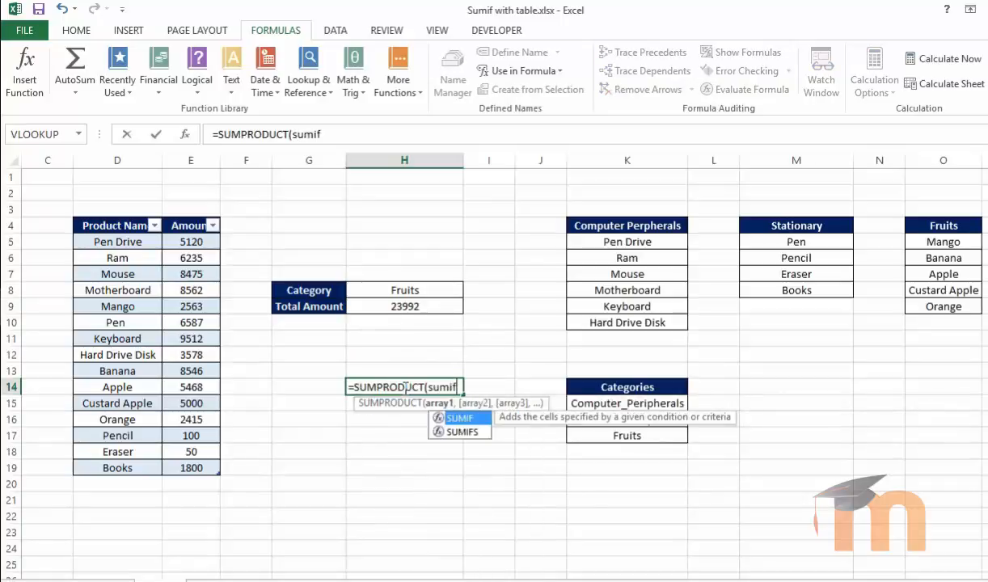
key("Tab")
left_click_drag(134, 242, 185, 463)
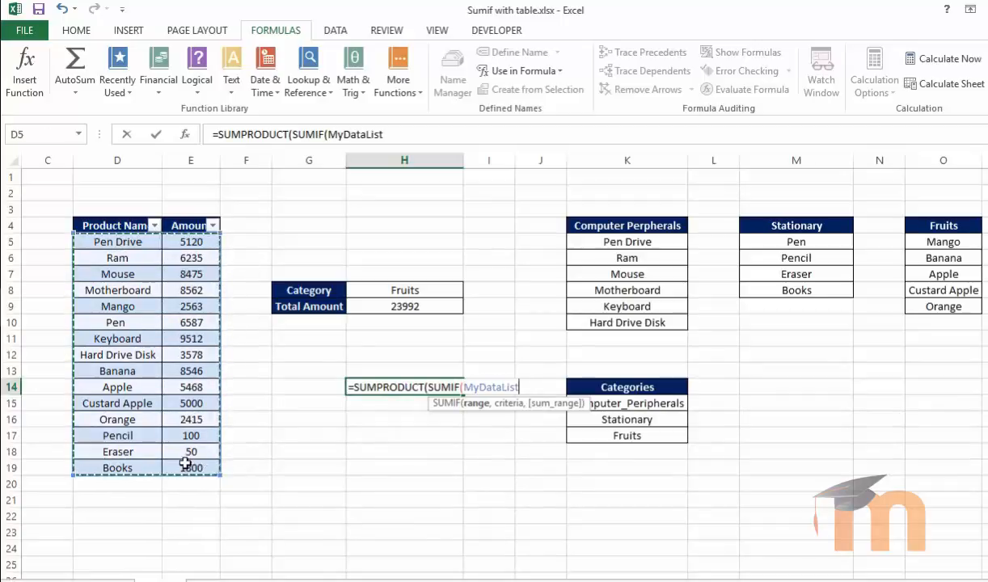
type(",")
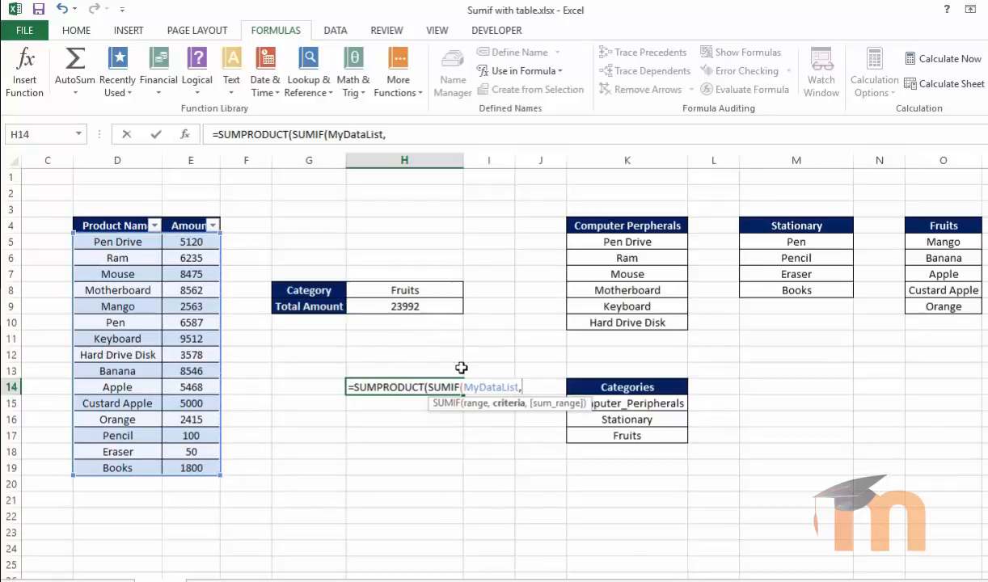
type("Fruits,")
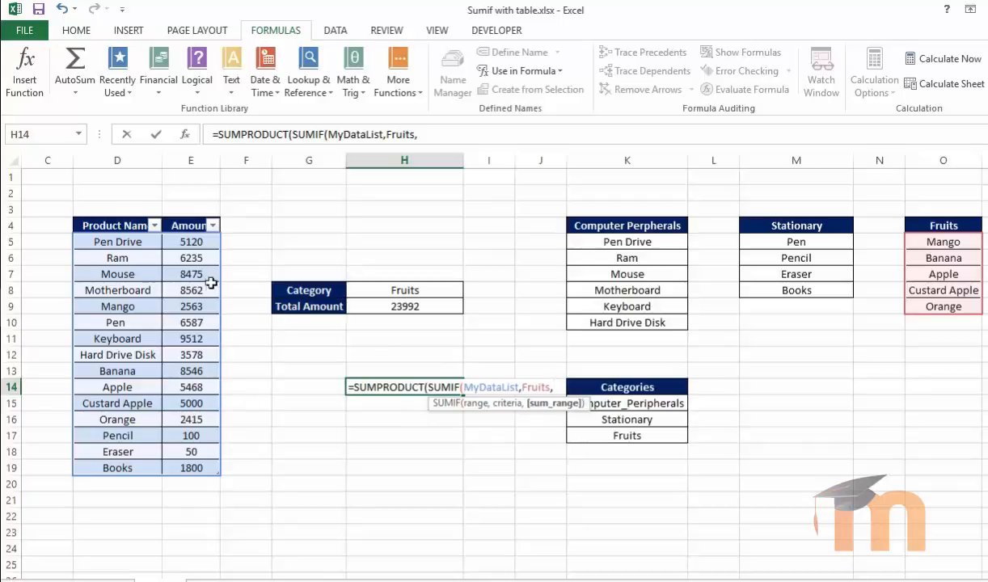
left_click_drag(187, 241, 185, 466)
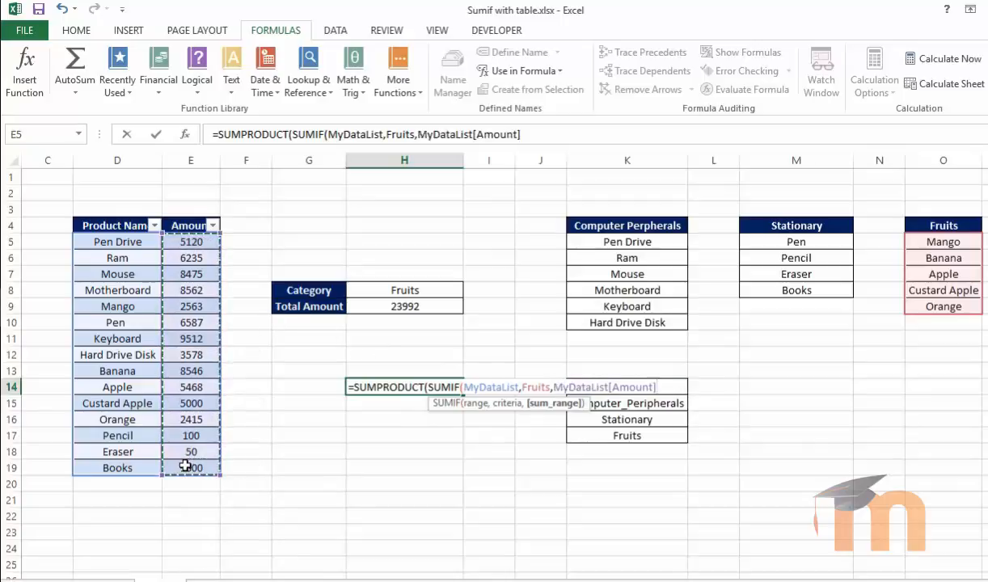
type(")")
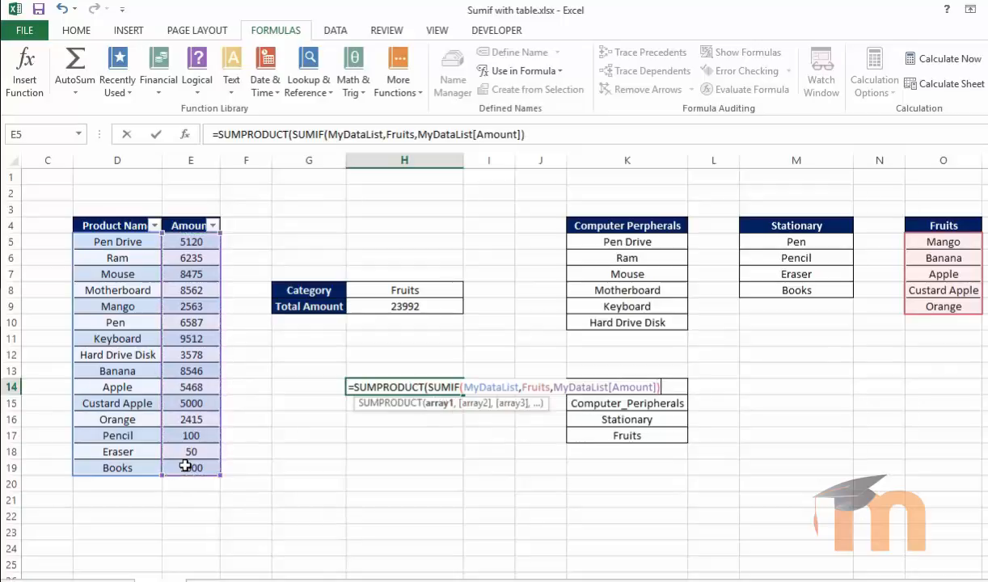
key("Return")
key("Up")
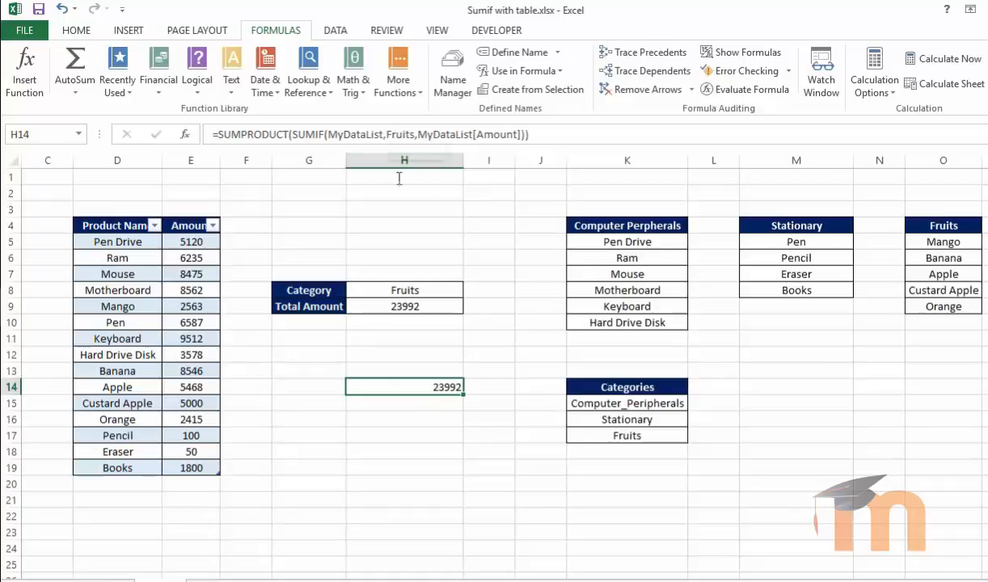
Compare the INDIRECT(H8) formula in H9 with the direct Fruits formula in H14 and the category in H8.
left_click(416, 293)
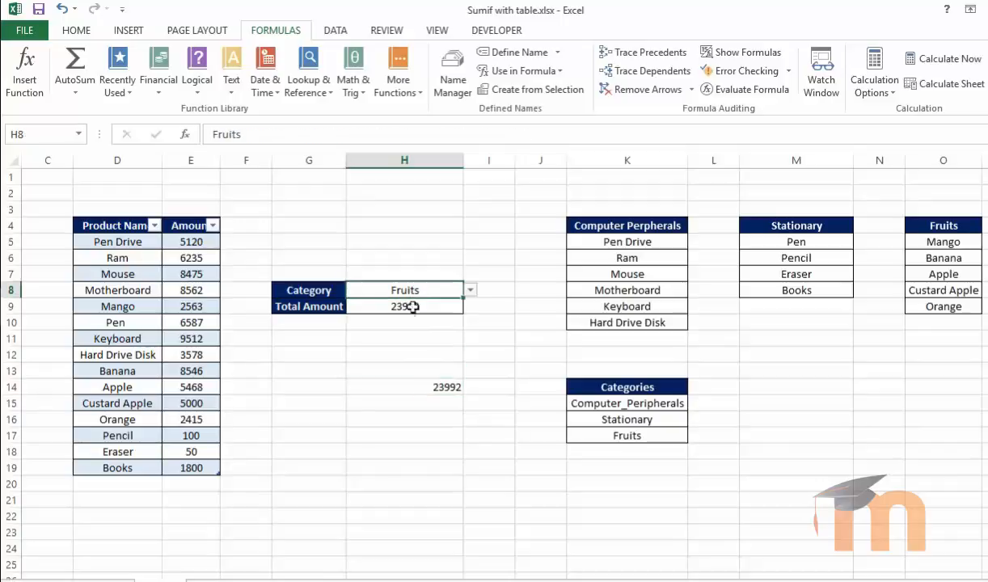
left_click(412, 307)
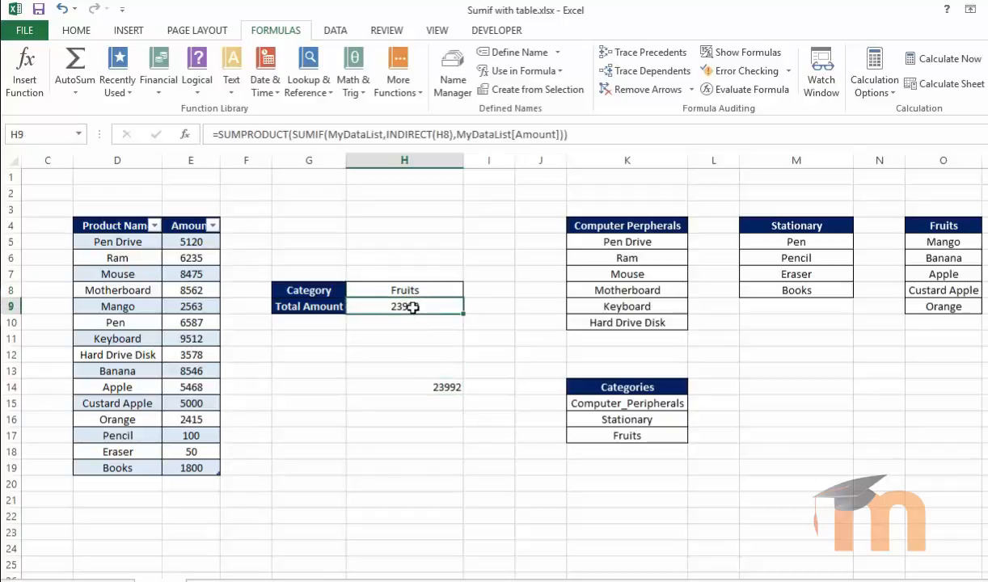
left_click(405, 289)
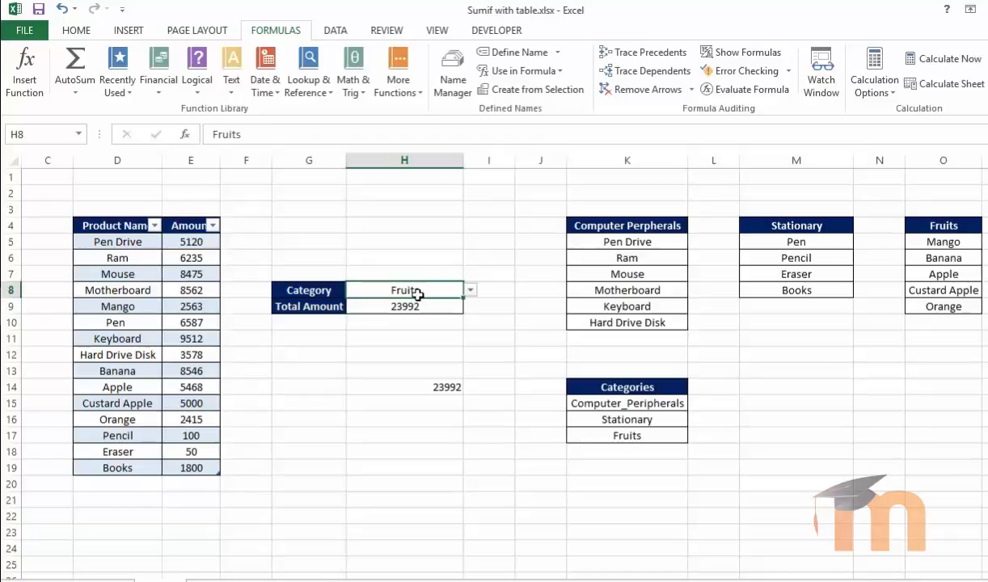
left_click(408, 307)
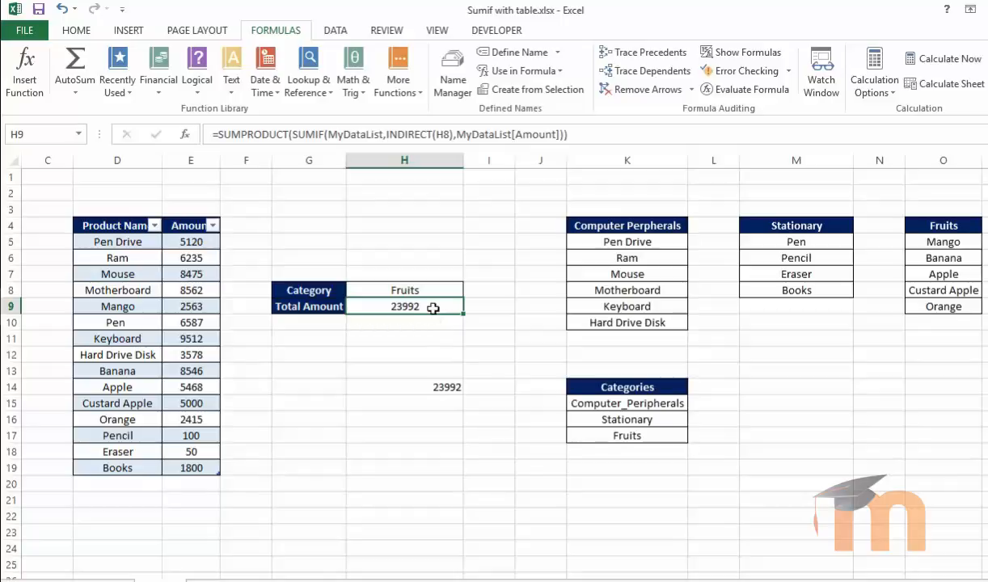
left_click(427, 334)
left_click(423, 294)
left_click(413, 307)
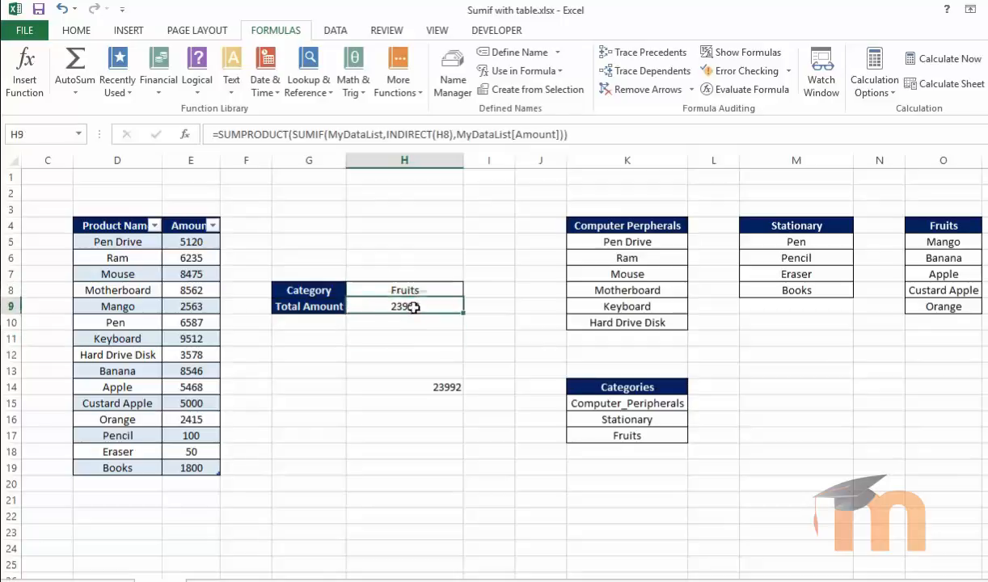
left_click(422, 337)
left_click(444, 388)
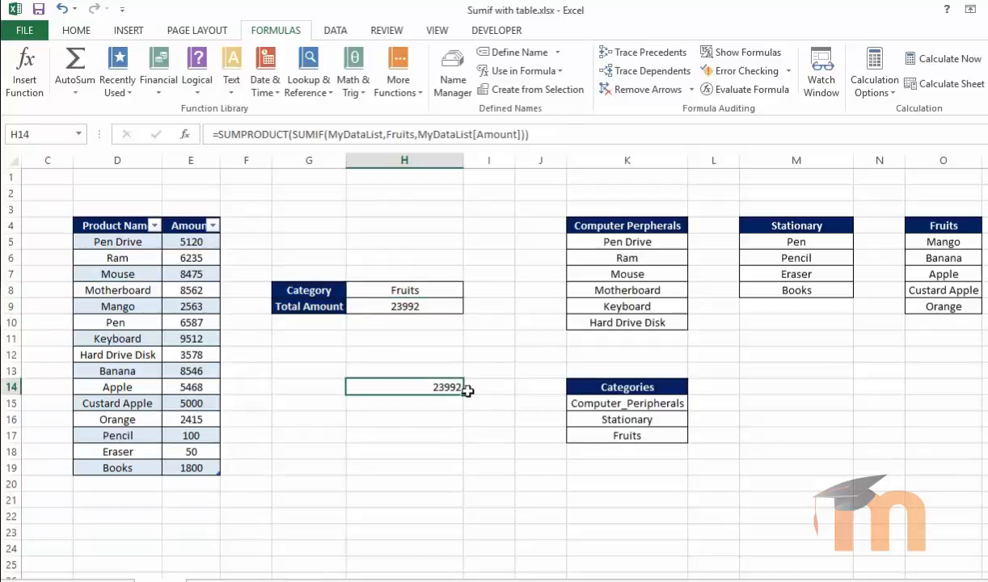
left_click(441, 417)
left_click(440, 388)
Sum the whole Amount column of the table in H19 with =SUM(MyDataList[Amount]).
left_click(419, 465)
type("=sum")
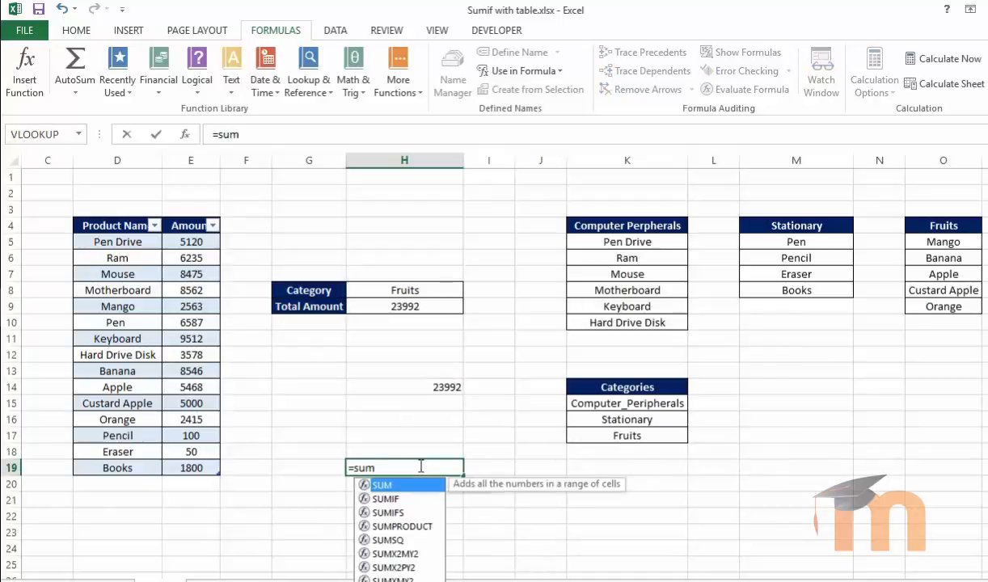
key("Tab")
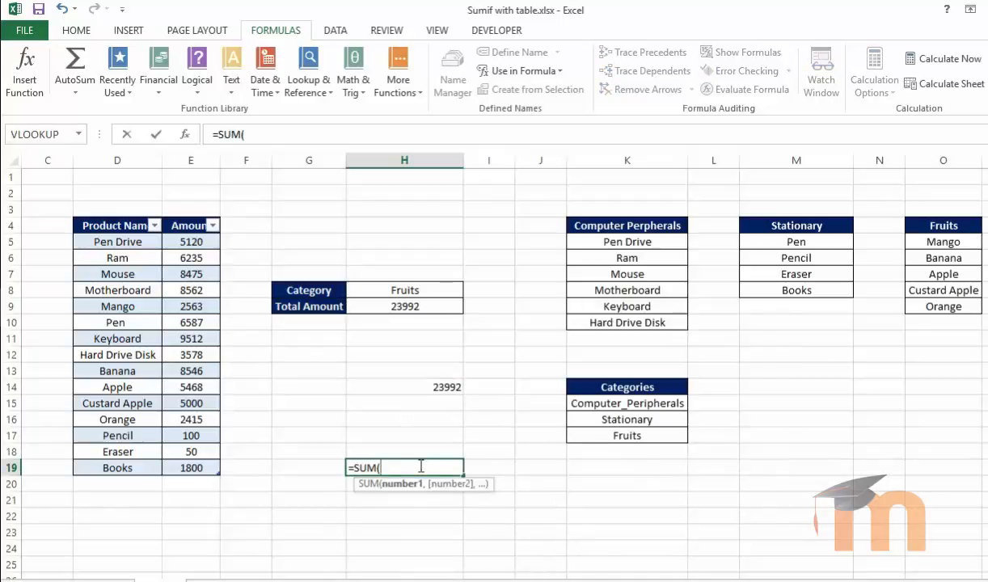
type("My")
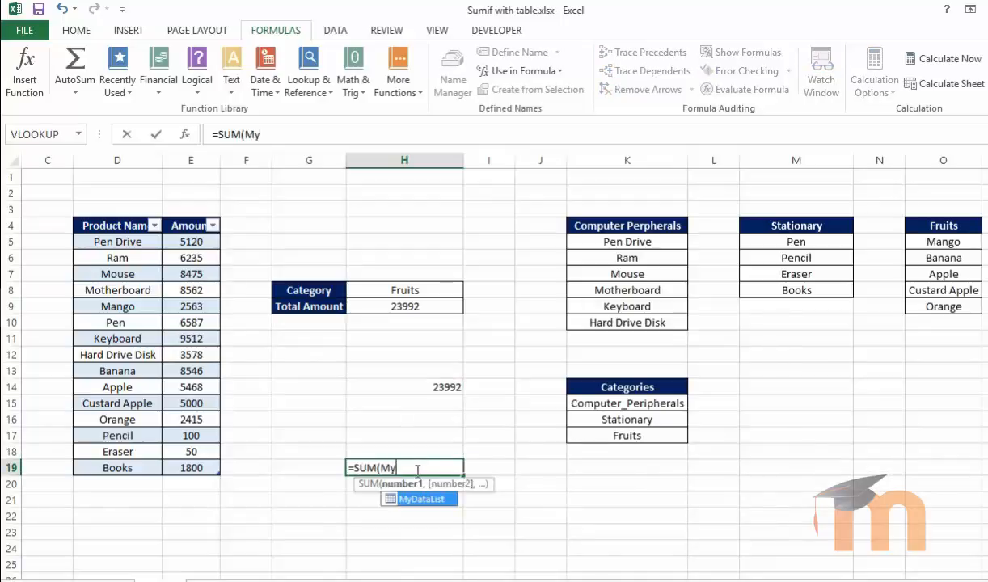
key("Tab")
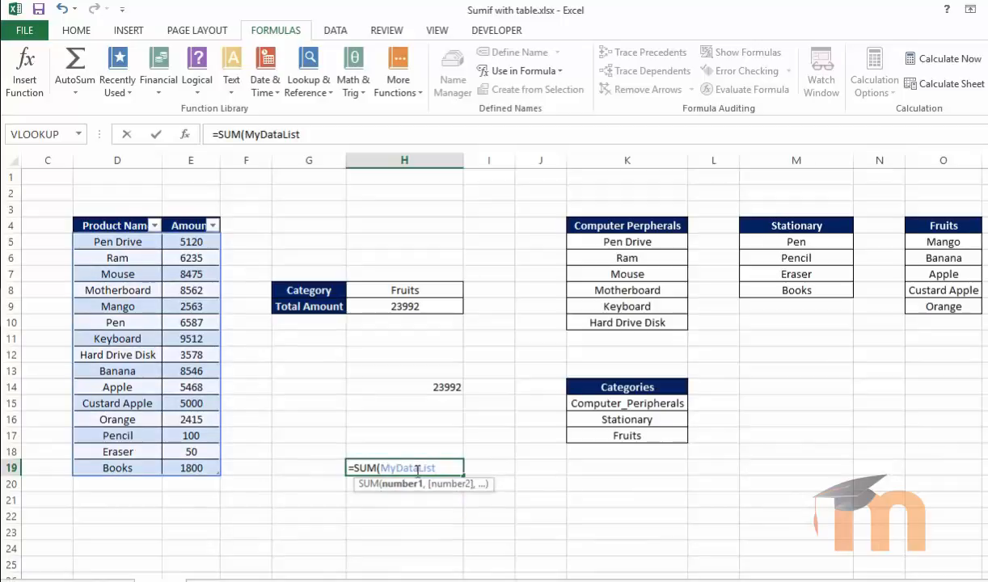
type("[am")
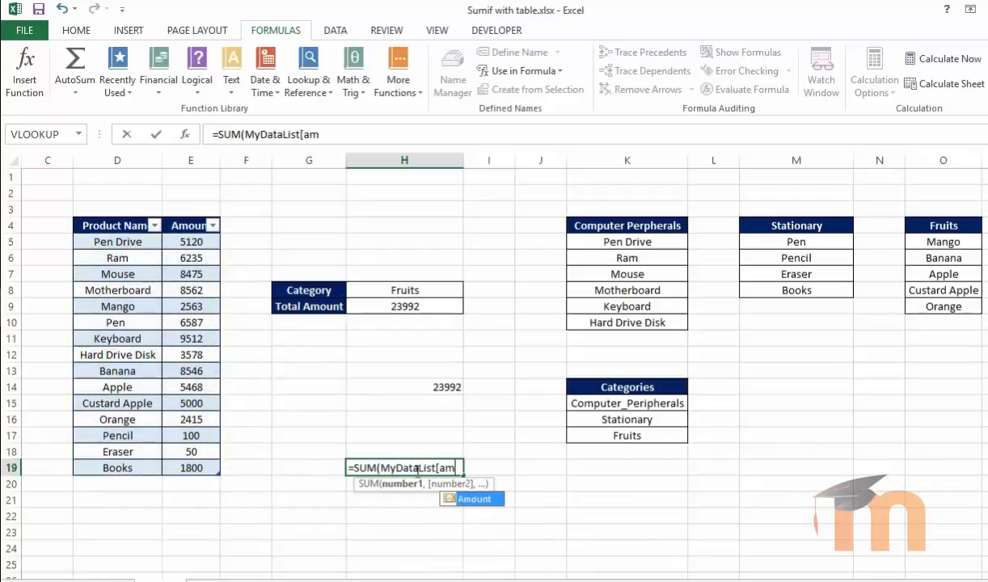
key("Tab")
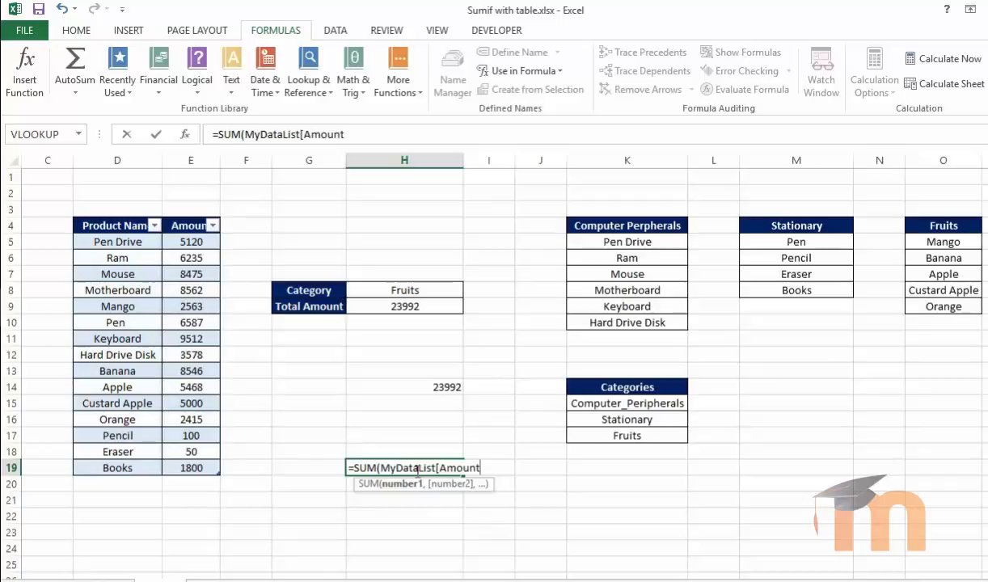
type(")")
key("BackSpace")
type("]")
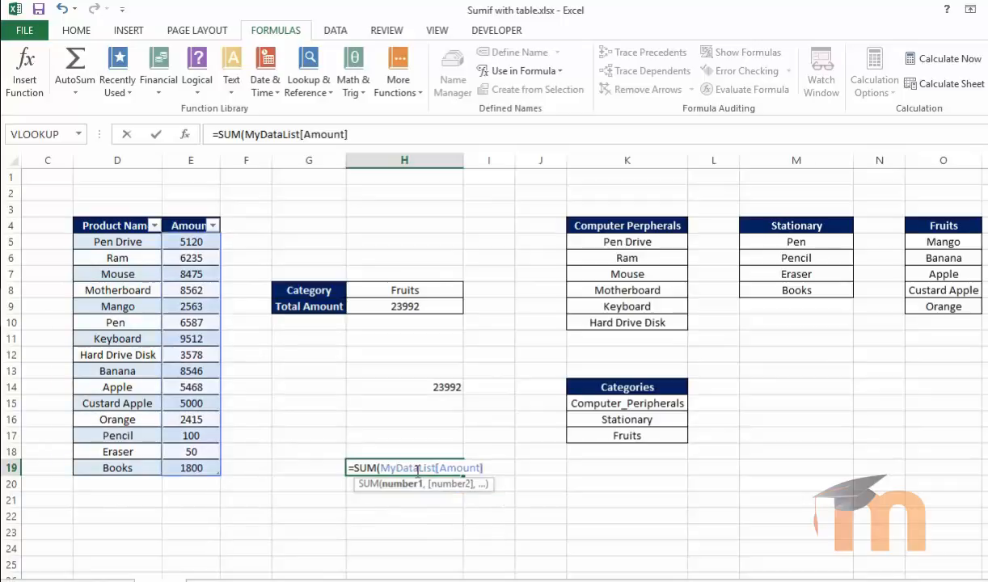
type(")")
key("Return")
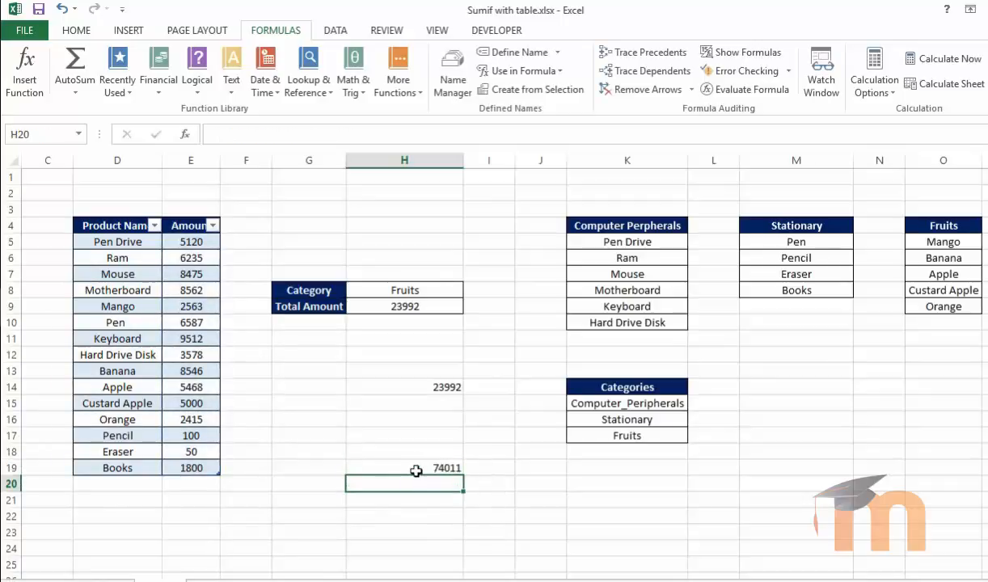
left_click(422, 466)
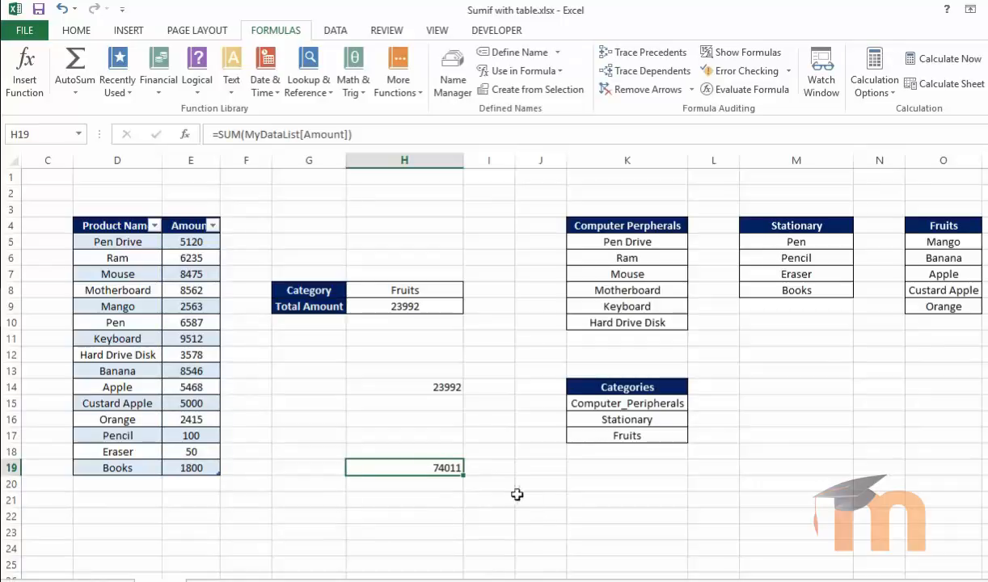
left_click(421, 498)
left_click(432, 467)
Switch the category in H8 to Stationary, and finally to Computer_Peripherals.
left_click(411, 306)
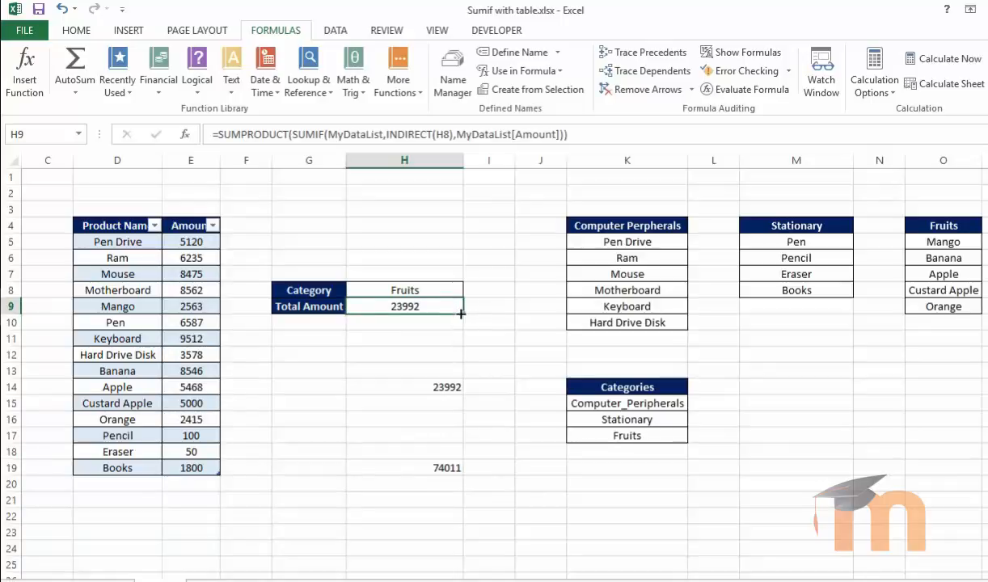
left_click(448, 289)
left_click(470, 289)
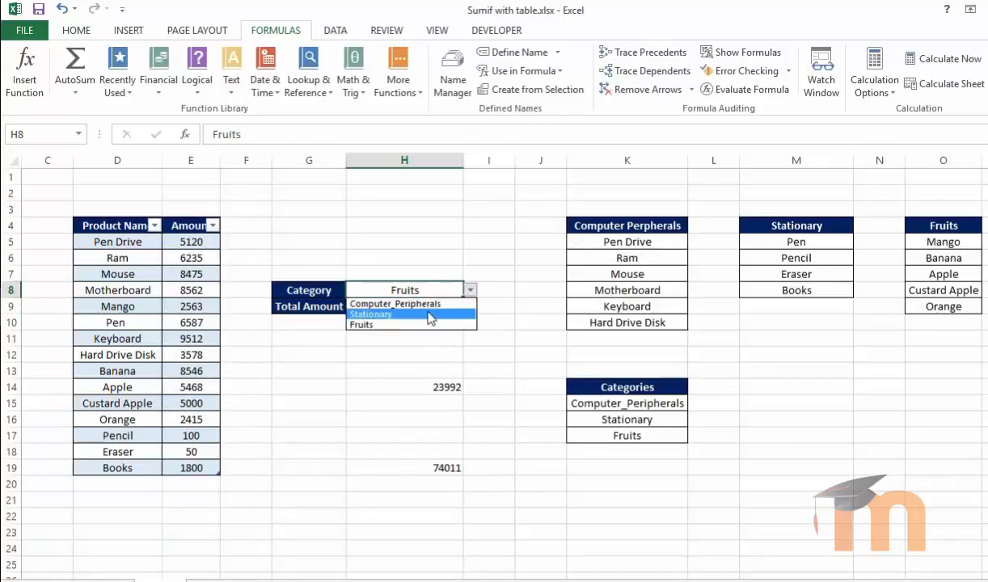
left_click(434, 315)
left_click(470, 289)
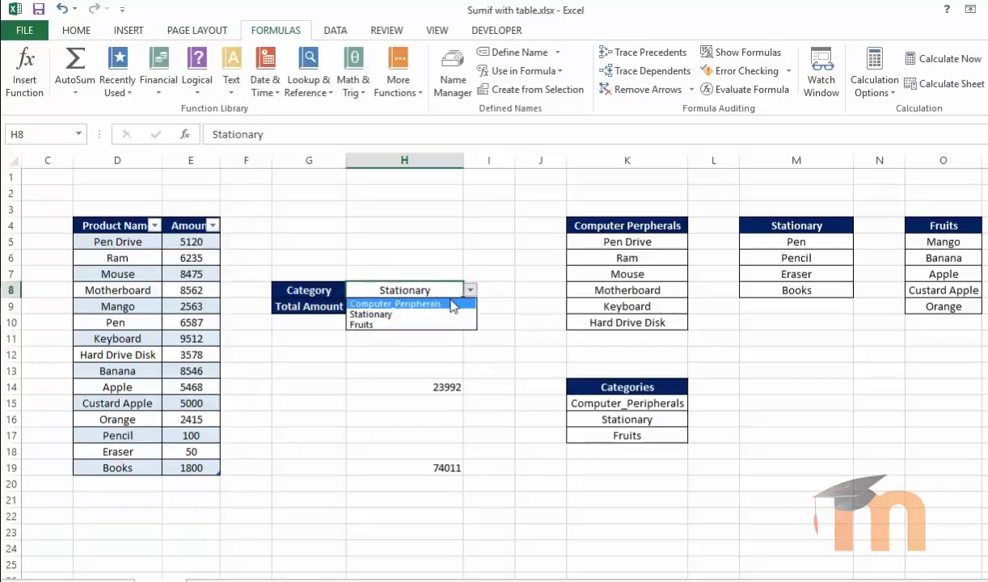
left_click(430, 302)
left_click(427, 334)
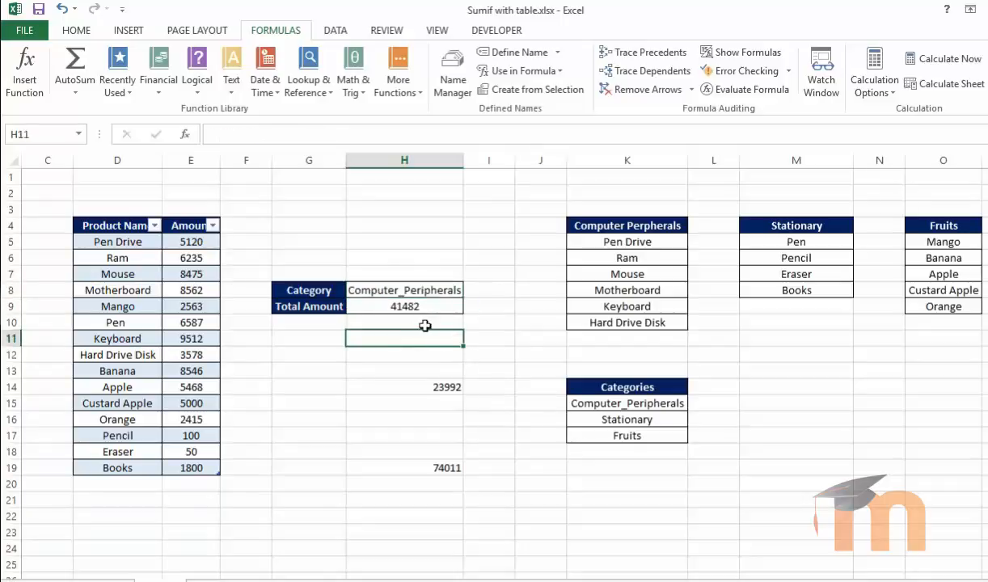